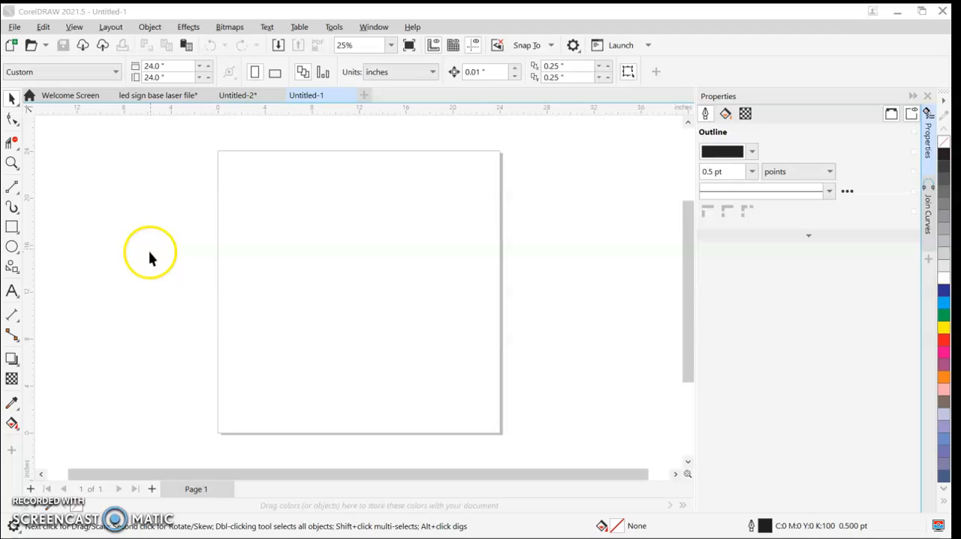
Step: Create a new document named "lion logo" with a page 18 inches wide and 12 inches high
{"action": "left_click", "coordinate": [12, 27]}
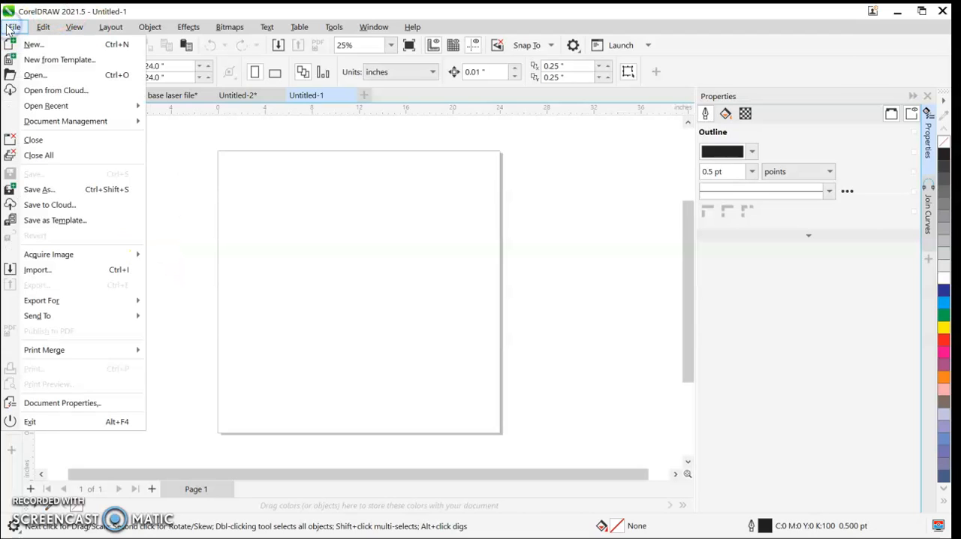
{"action": "left_click", "coordinate": [15, 44]}
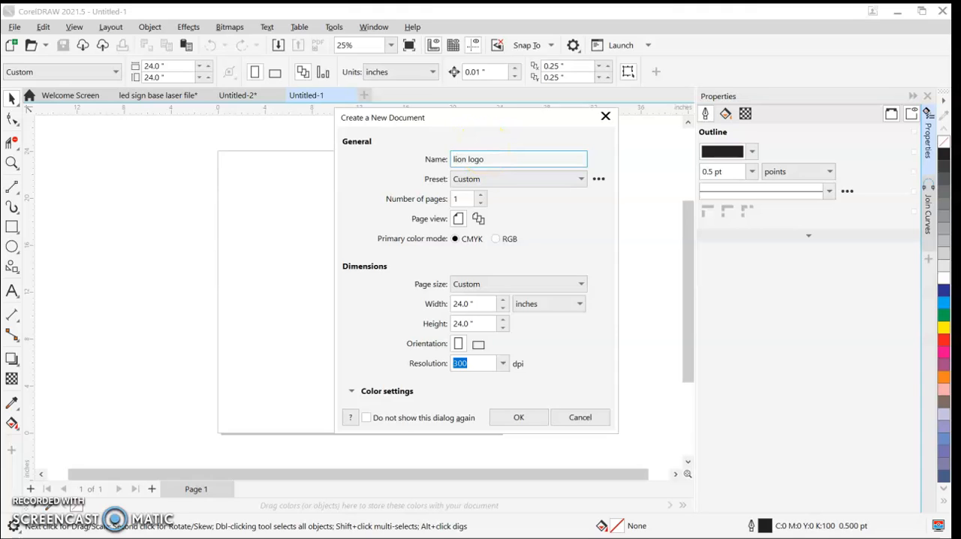
{"action": "left_click", "coordinate": [489, 305]}
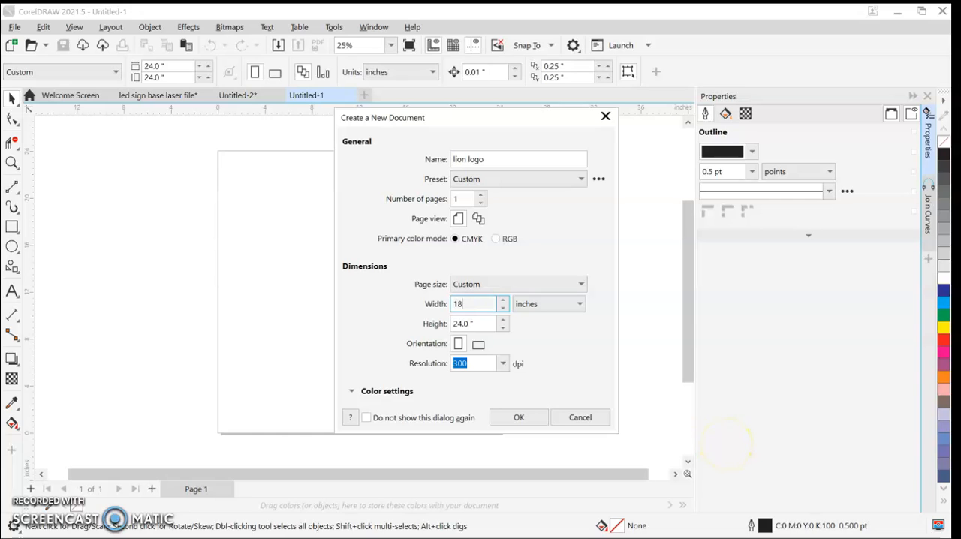
{"action": "type", "text": "18"}
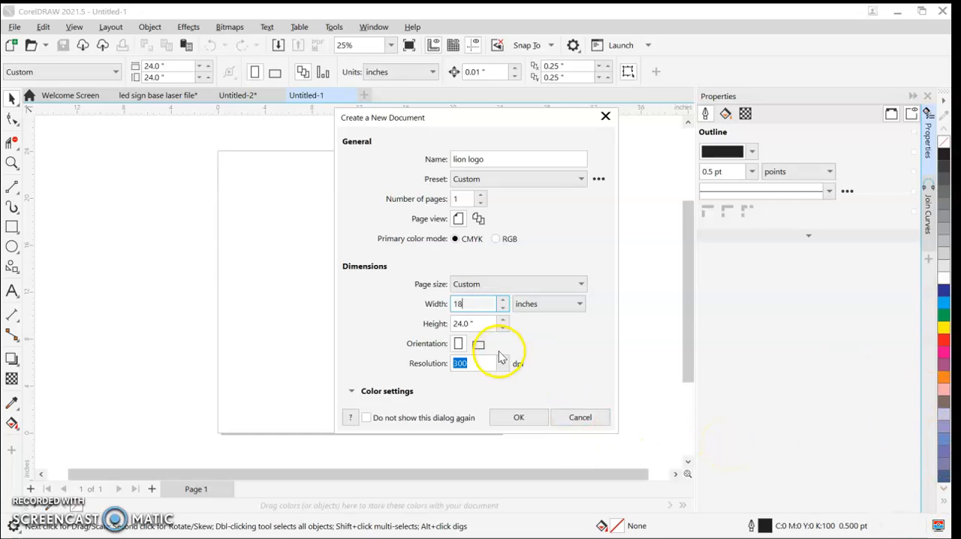
{"action": "left_click", "coordinate": [468, 325]}
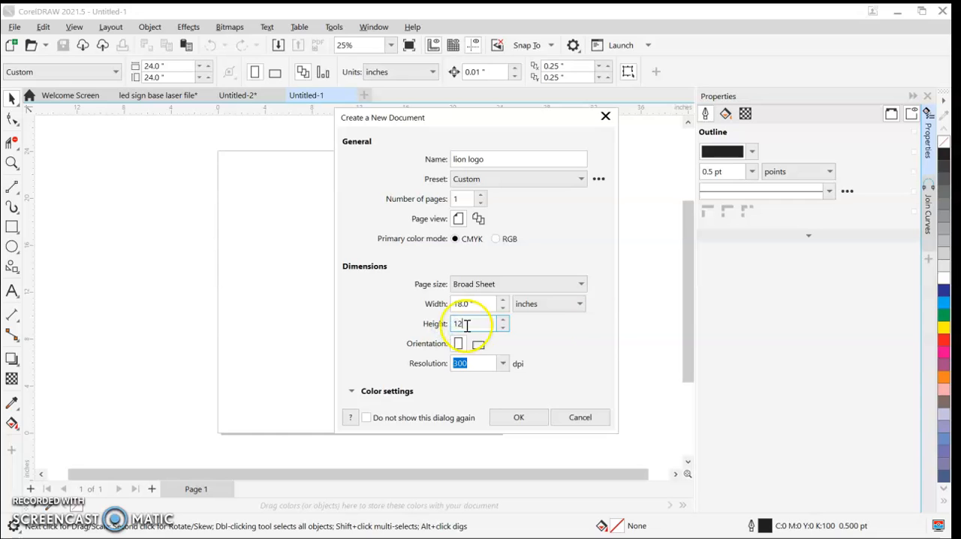
{"action": "left_click", "coordinate": [519, 417]}
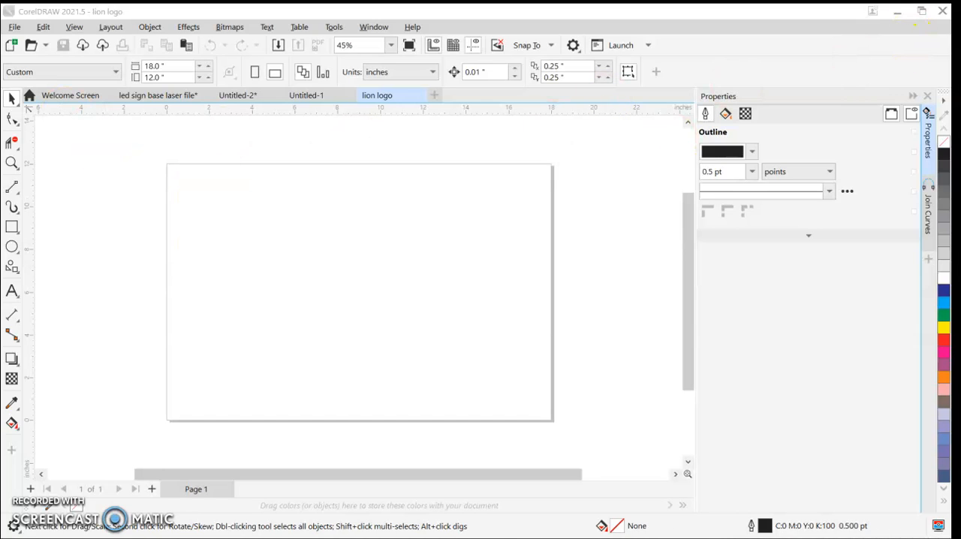
{"action": "left_click", "coordinate": [11, 246]}
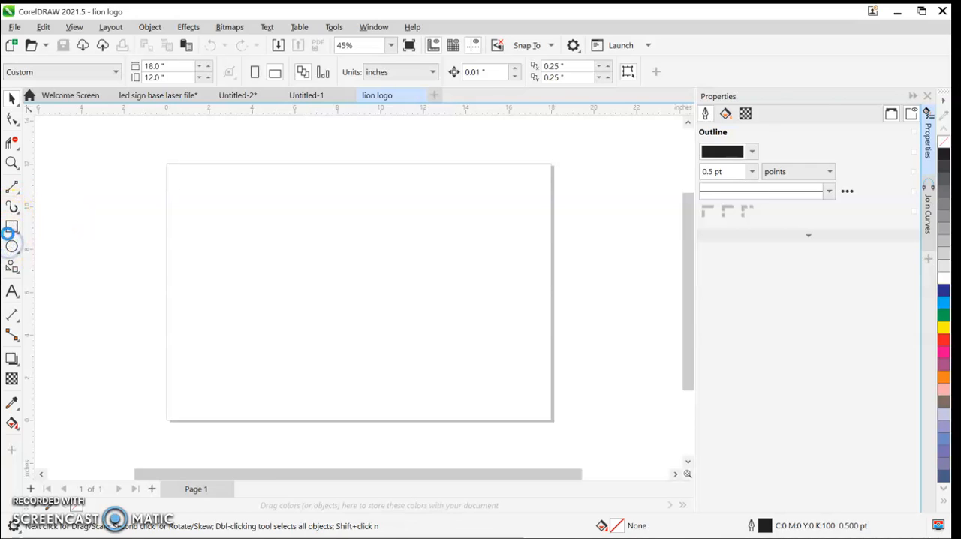
{"action": "double_click", "coordinate": [11, 247]}
{"action": "left_click", "coordinate": [764, 29]}
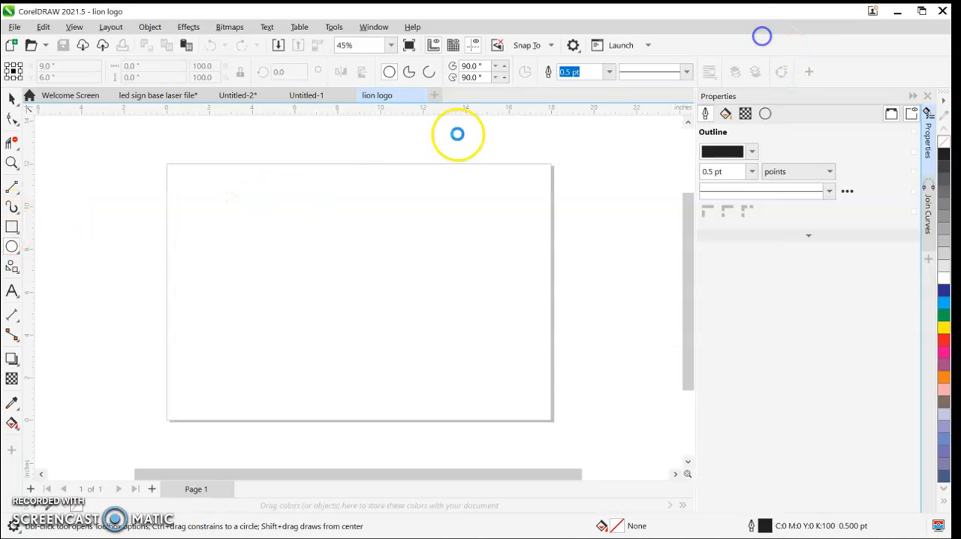
{"action": "left_click", "coordinate": [11, 226]}
{"action": "left_click_drag", "start_coordinate": [183, 181], "coordinate": [270, 269]}
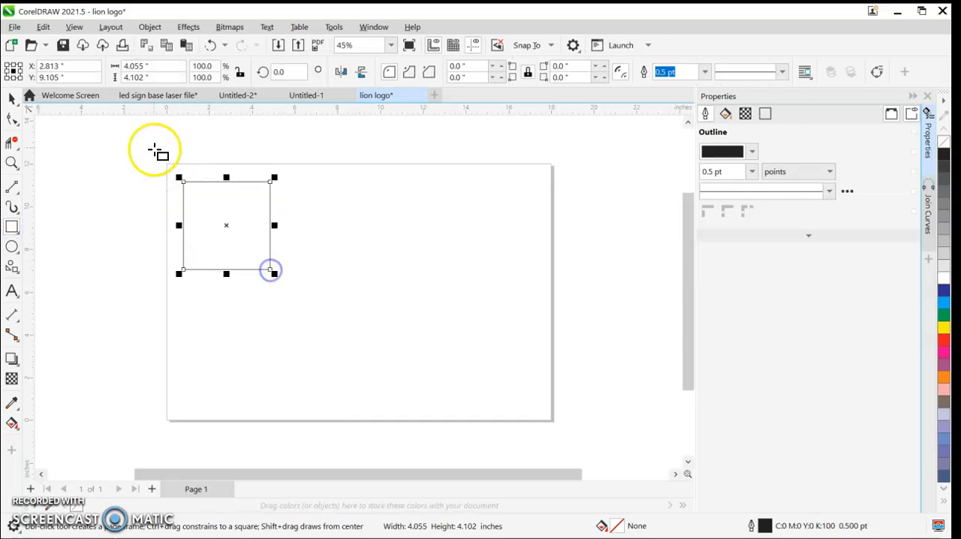
{"action": "left_click", "coordinate": [8, 101]}
{"action": "left_click_drag", "start_coordinate": [215, 224], "coordinate": [211, 217]}
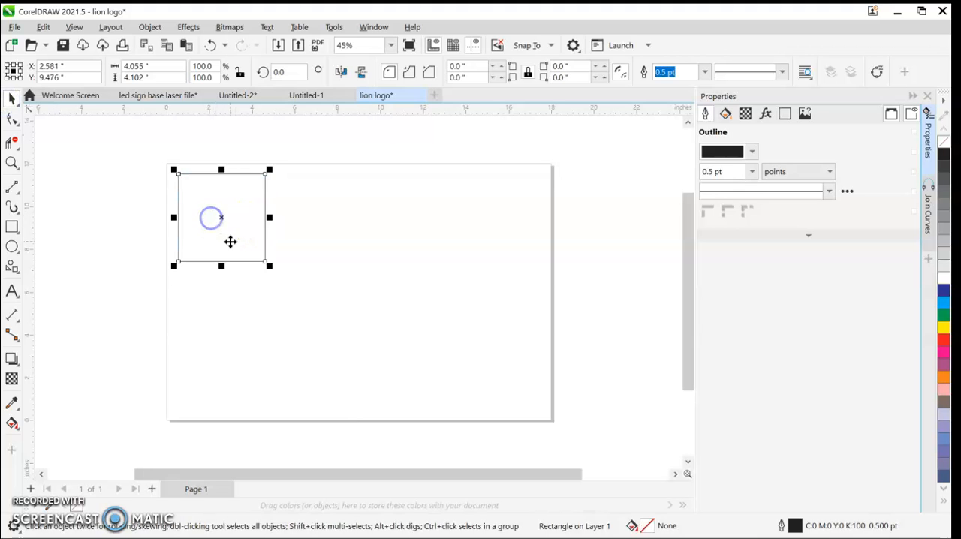
{"action": "left_click", "coordinate": [12, 227]}
{"action": "scroll", "coordinate": [235, 285], "scroll_direction": "up", "scroll_amount": 2}
{"action": "mouse_move", "coordinate": [147, 226]}
{"action": "left_mouse_down"}
{"action": "mouse_move", "coordinate": [215, 262]}
{"action": "mouse_move", "coordinate": [255, 257]}
{"action": "left_mouse_up"}
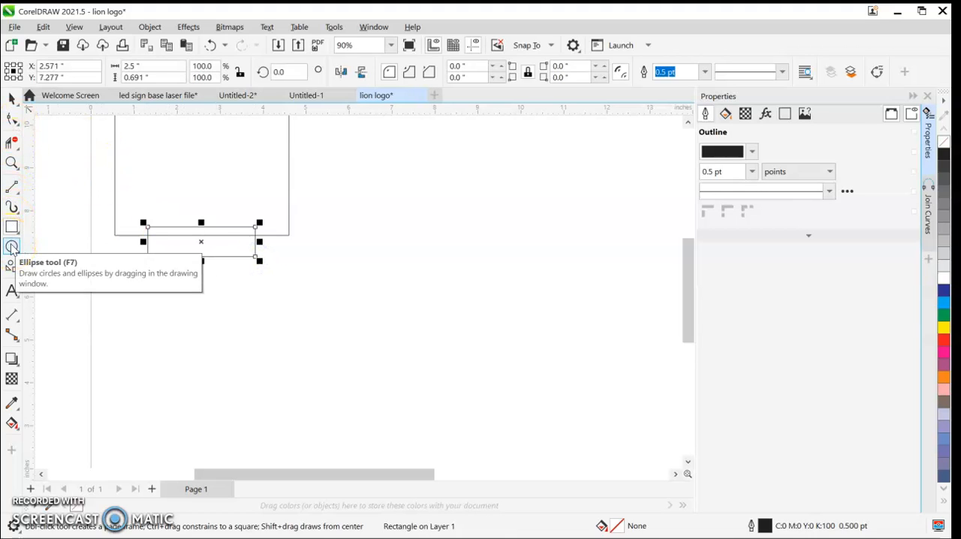
{"action": "key", "text": "Delete"}
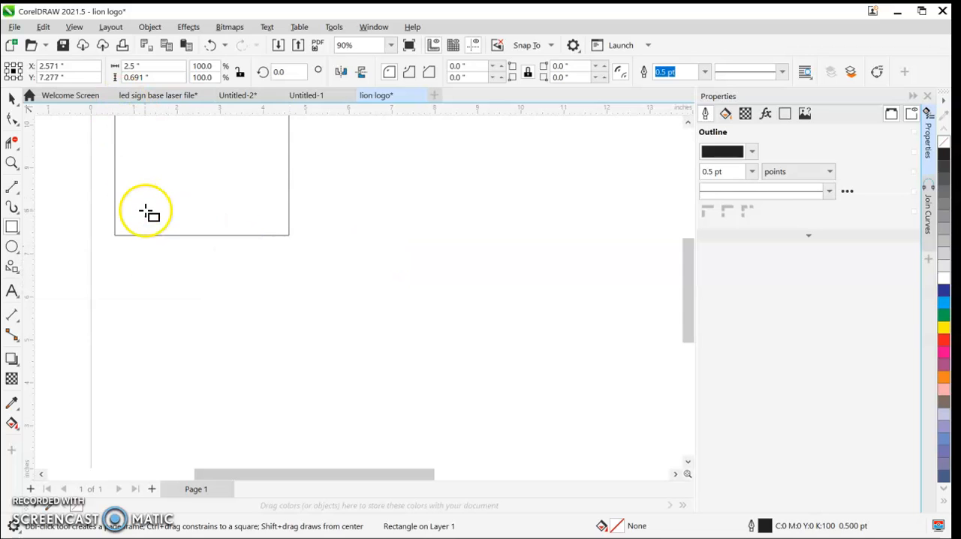
{"action": "key", "text": "ctrl+z"}
{"action": "scroll", "coordinate": [159, 220], "scroll_direction": "up", "scroll_amount": 7}
{"action": "scroll", "coordinate": [148, 220], "scroll_direction": "down", "scroll_amount": 4}
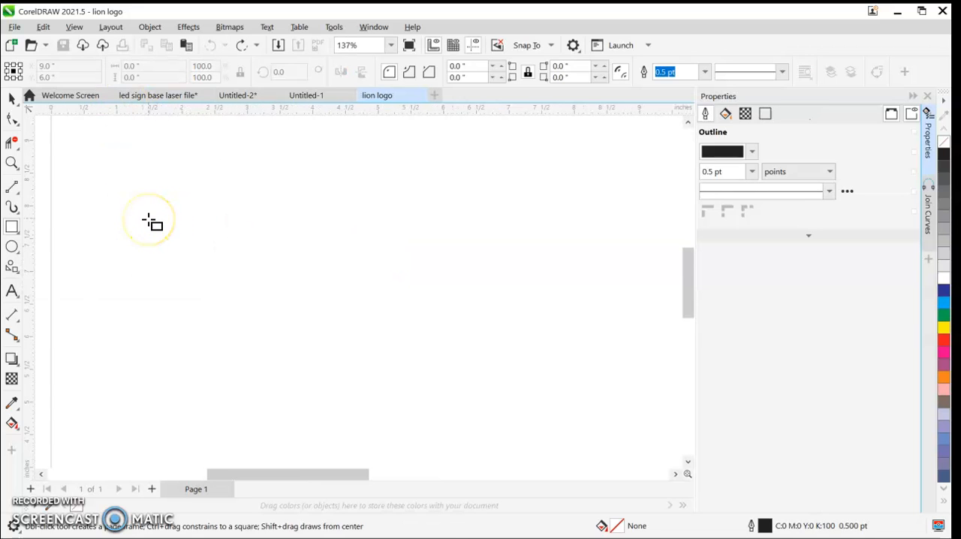
Step: Draw a rectangle in the page's upper-left area and set its size to 5 by 5 inches
{"action": "scroll", "coordinate": [151, 226], "scroll_direction": "down", "scroll_amount": 9}
{"action": "left_click_drag", "start_coordinate": [131, 193], "coordinate": [201, 279]}
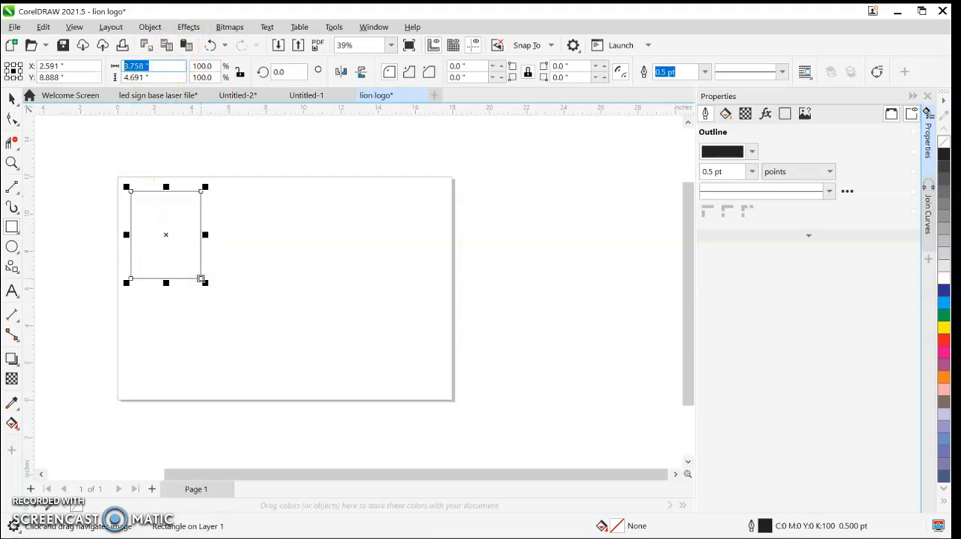
{"action": "left_click", "coordinate": [156, 81]}
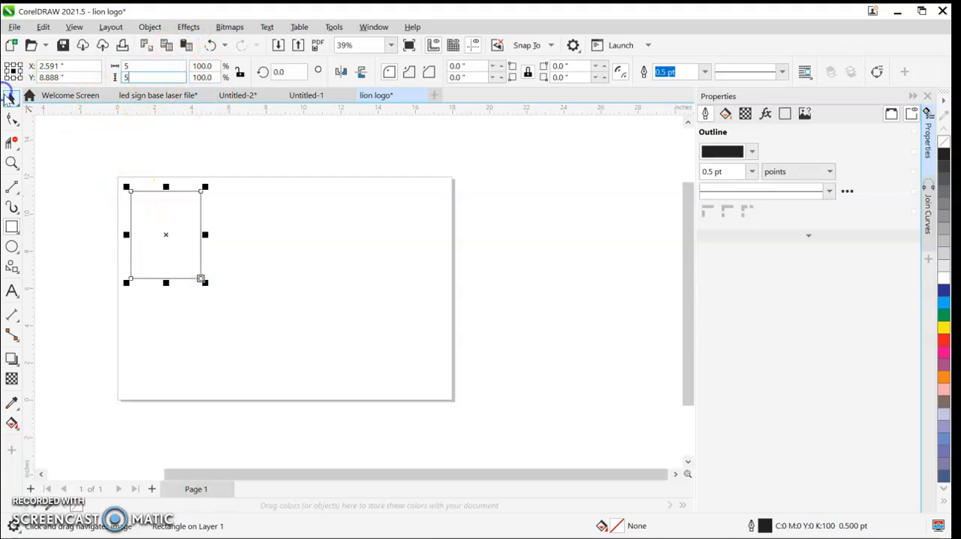
{"action": "type", "text": "5"}
{"action": "key", "text": "Return"}
{"action": "left_click", "coordinate": [128, 203]}
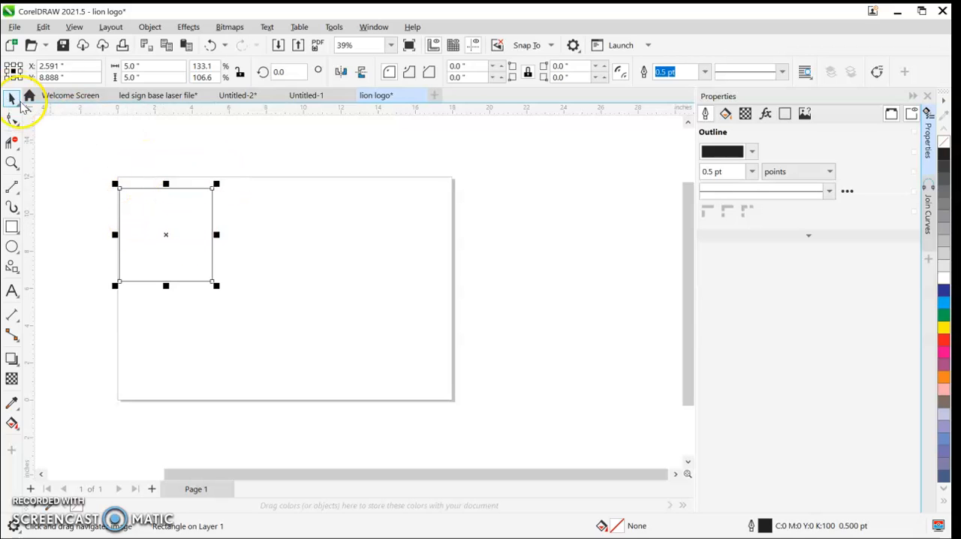
Step: Draw a narrow rectangle just below the square and set it to 4 inches wide and 0.25 inch high
{"action": "scroll", "coordinate": [140, 279], "scroll_direction": "up", "scroll_amount": 2}
{"action": "left_click_drag", "start_coordinate": [131, 296], "coordinate": [292, 316]}
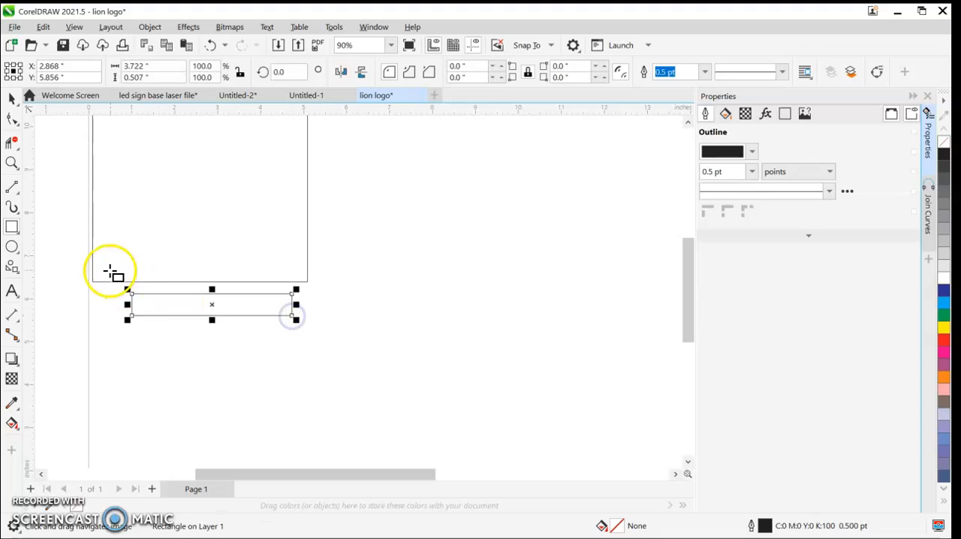
{"action": "type", "text": "4"}
{"action": "left_click", "coordinate": [154, 75]}
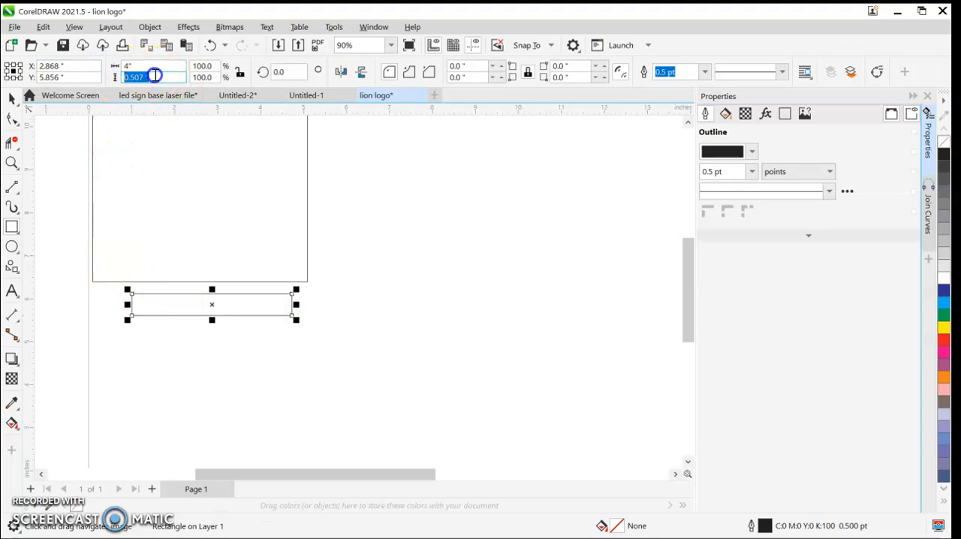
{"action": "key", "text": "BackSpace"}
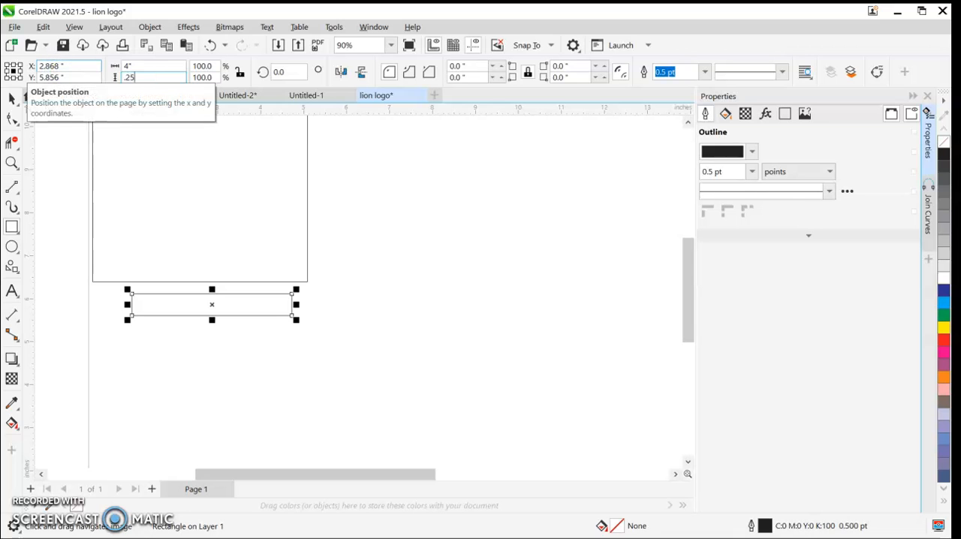
{"action": "type", "text": ".25"}
{"action": "key", "text": "Return"}
Step: Move the narrow rectangle up against the square's bottom edge and centre it horizontally beneath the square
{"action": "left_click", "coordinate": [11, 98]}
{"action": "scroll", "coordinate": [194, 272], "scroll_direction": "up", "scroll_amount": 2}
{"action": "scroll", "coordinate": [195, 274], "scroll_direction": "up", "scroll_amount": 1}
{"action": "left_click_drag", "start_coordinate": [203, 321], "coordinate": [435, 297]}
{"action": "scroll", "coordinate": [438, 309], "scroll_direction": "down", "scroll_amount": 2}
{"action": "left_click", "coordinate": [465, 329]}
{"action": "scroll", "coordinate": [264, 301], "scroll_direction": "down", "scroll_amount": 2}
{"action": "scroll", "coordinate": [264, 300], "scroll_direction": "up", "scroll_amount": 2}
{"action": "scroll", "coordinate": [194, 286], "scroll_direction": "up", "scroll_amount": 1}
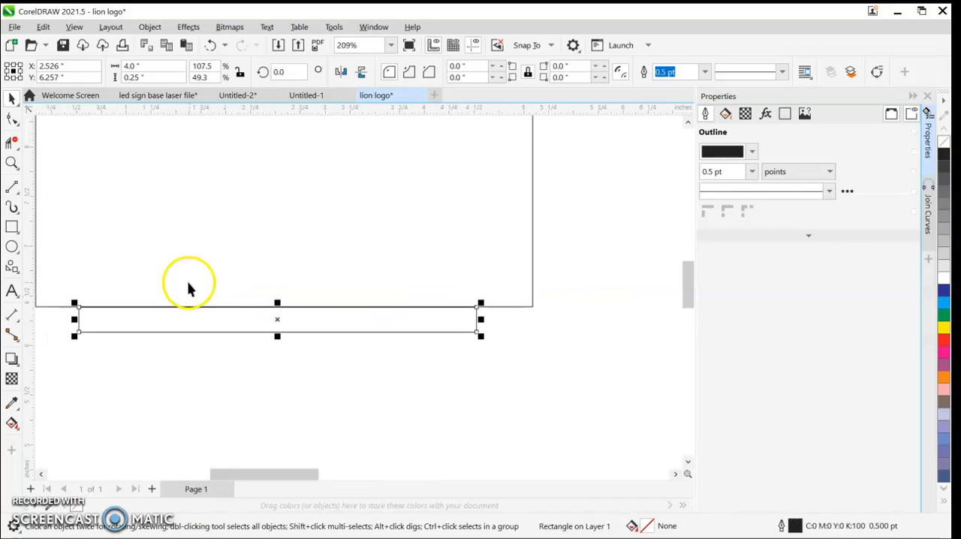
{"action": "left_click_drag", "start_coordinate": [277, 320], "coordinate": [285, 319]}
{"action": "scroll", "coordinate": [286, 318], "scroll_direction": "up", "scroll_amount": 2}
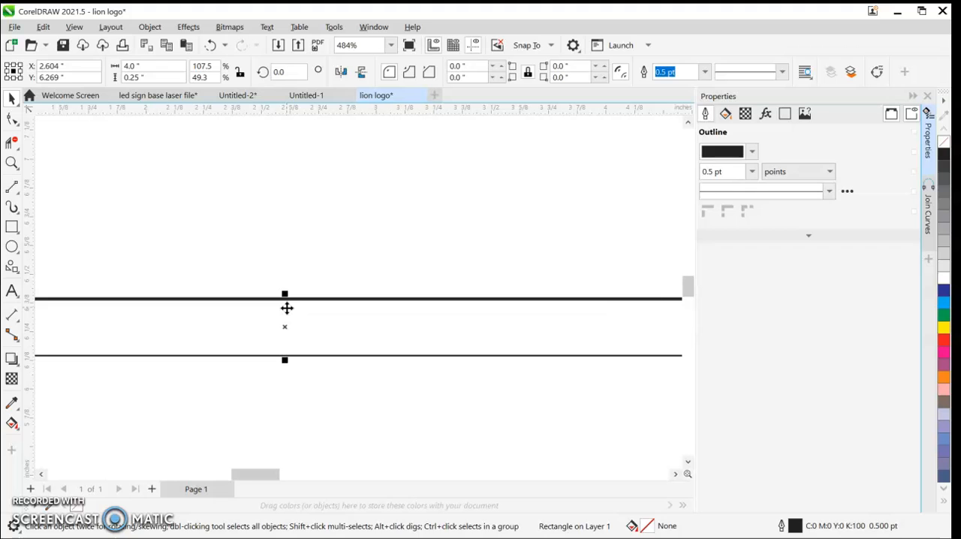
{"action": "scroll", "coordinate": [285, 307], "scroll_direction": "down", "scroll_amount": 2}
Step: Dimension the gaps between the square's bottom corners and both ends of the narrow rectangle, and undo both dimensions
{"action": "left_click_drag", "start_coordinate": [180, 280], "coordinate": [247, 291]}
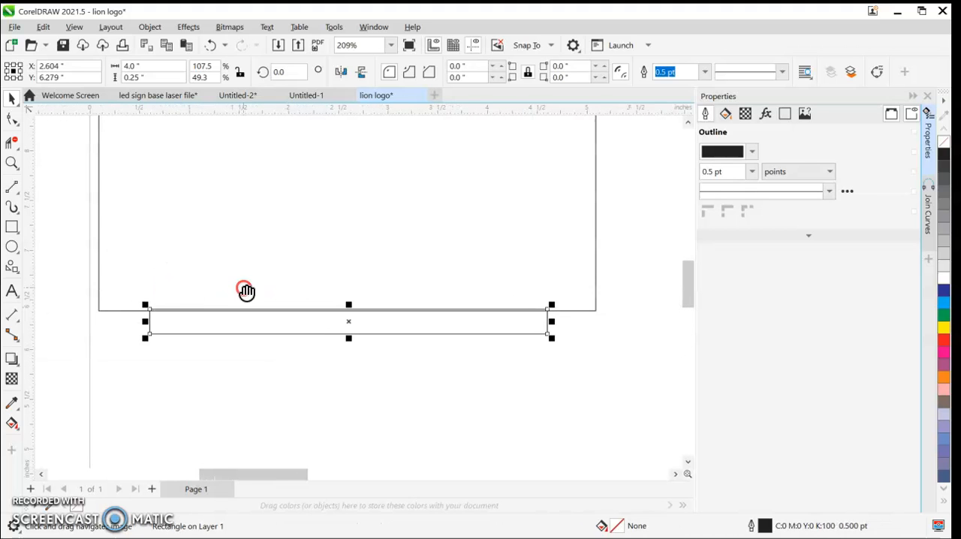
{"action": "left_click", "coordinate": [16, 316]}
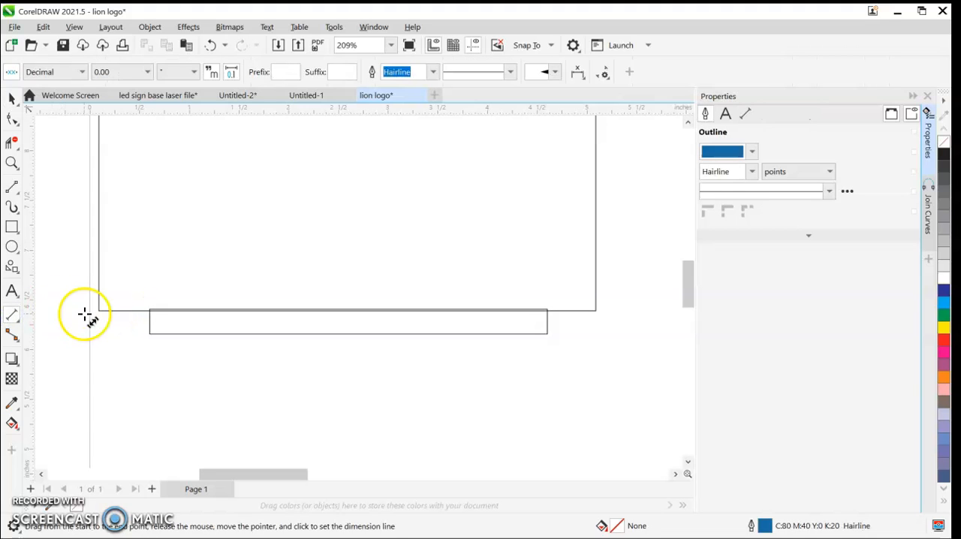
{"action": "left_click_drag", "start_coordinate": [94, 312], "coordinate": [147, 313]}
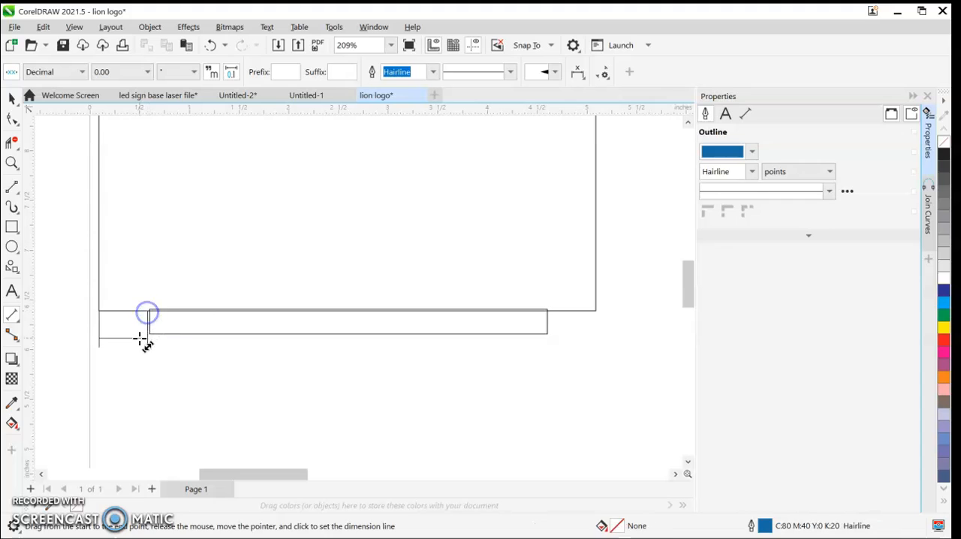
{"action": "left_click", "coordinate": [150, 359]}
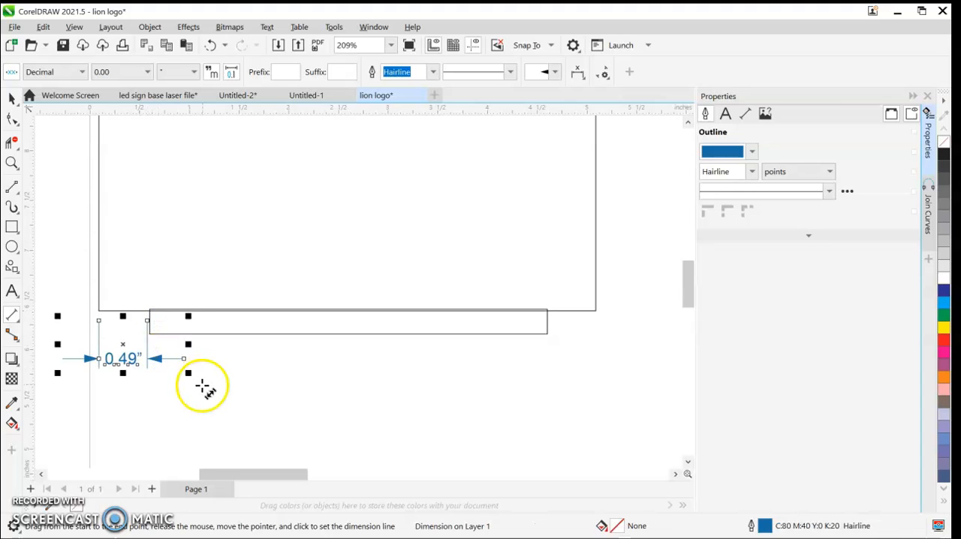
{"action": "scroll", "coordinate": [248, 391], "scroll_direction": "down", "scroll_amount": 1}
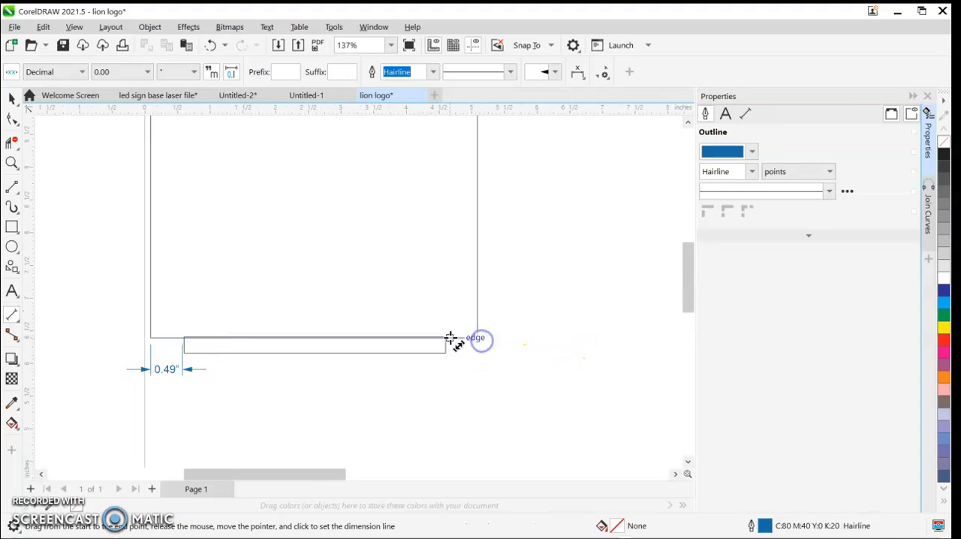
{"action": "left_click_drag", "start_coordinate": [447, 338], "coordinate": [476, 338]}
{"action": "left_click", "coordinate": [463, 368]}
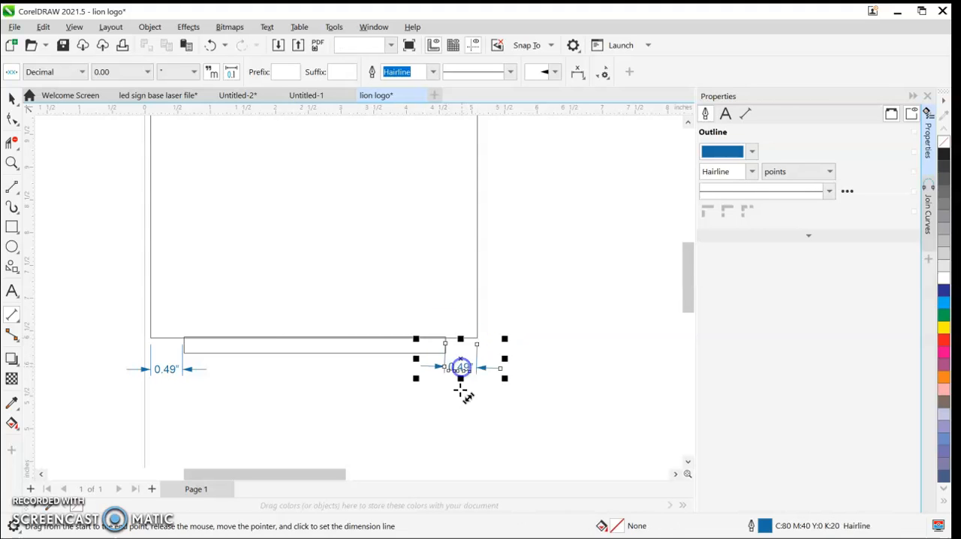
{"action": "scroll", "coordinate": [461, 391], "scroll_direction": "up", "scroll_amount": 2}
{"action": "scroll", "coordinate": [464, 376], "scroll_direction": "down", "scroll_amount": 2}
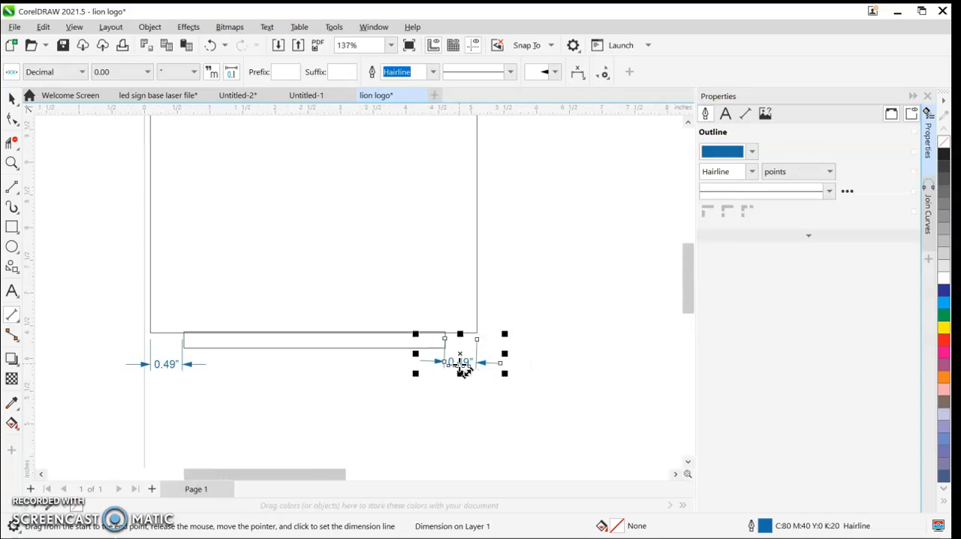
{"action": "key", "text": "ctrl+z"}
{"action": "key", "text": "ctrl+z"}
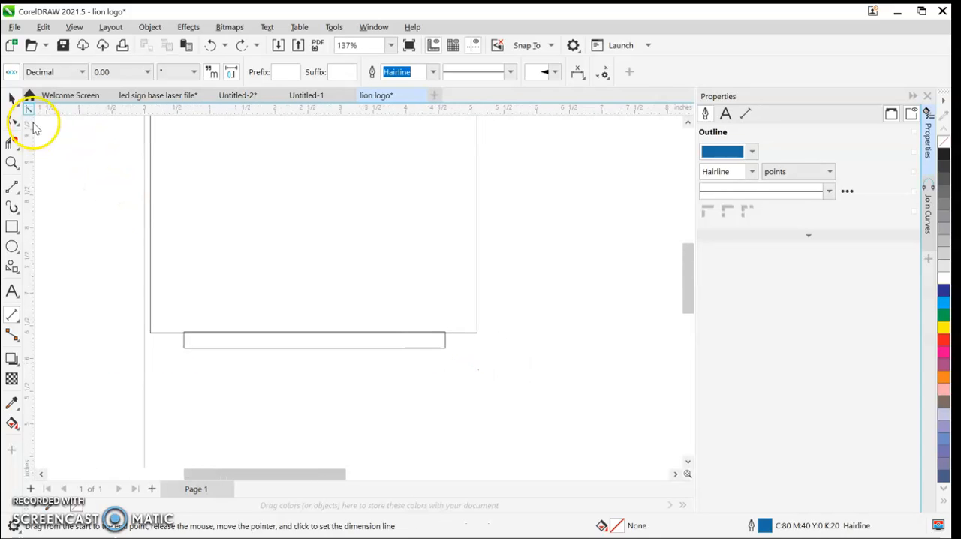
Step: Shift the narrow rectangle down slightly so its top edge lines up with the square's bottom edge
{"action": "left_click", "coordinate": [13, 96]}
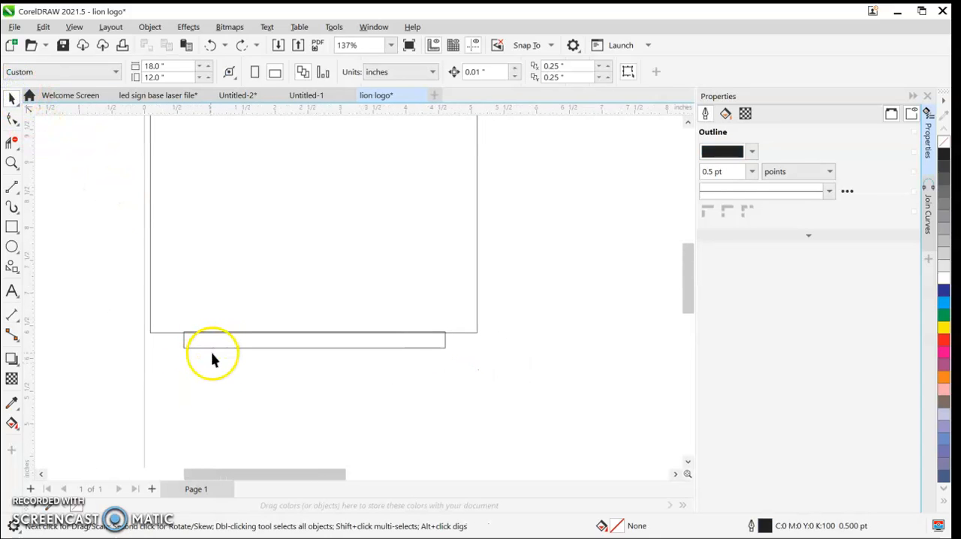
{"action": "left_click", "coordinate": [211, 346]}
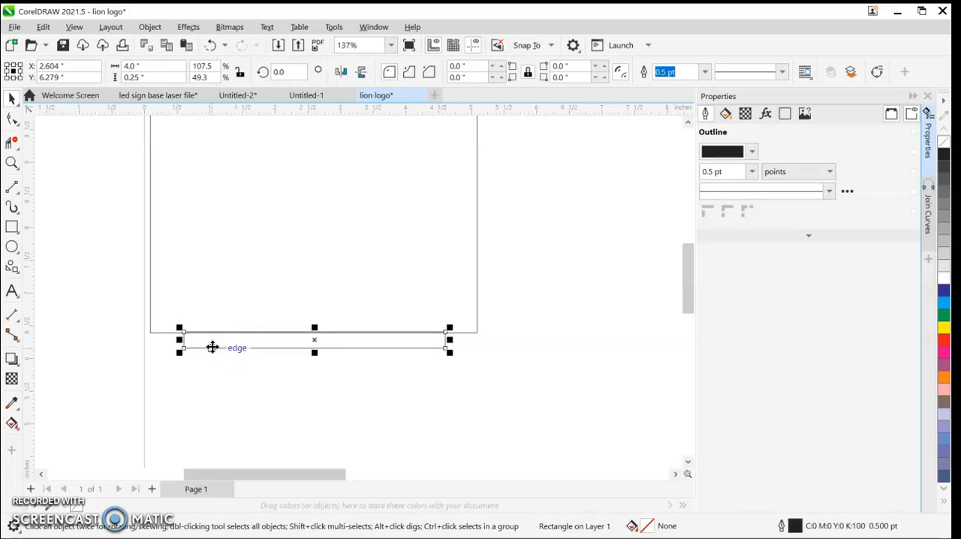
{"action": "scroll", "coordinate": [211, 347], "scroll_direction": "up", "scroll_amount": 6}
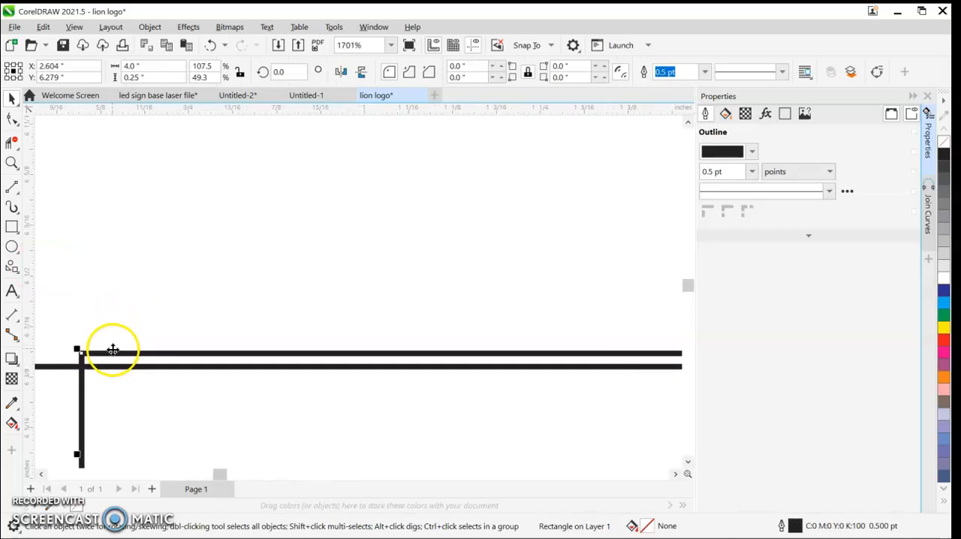
{"action": "left_click_drag", "start_coordinate": [81, 356], "coordinate": [82, 365]}
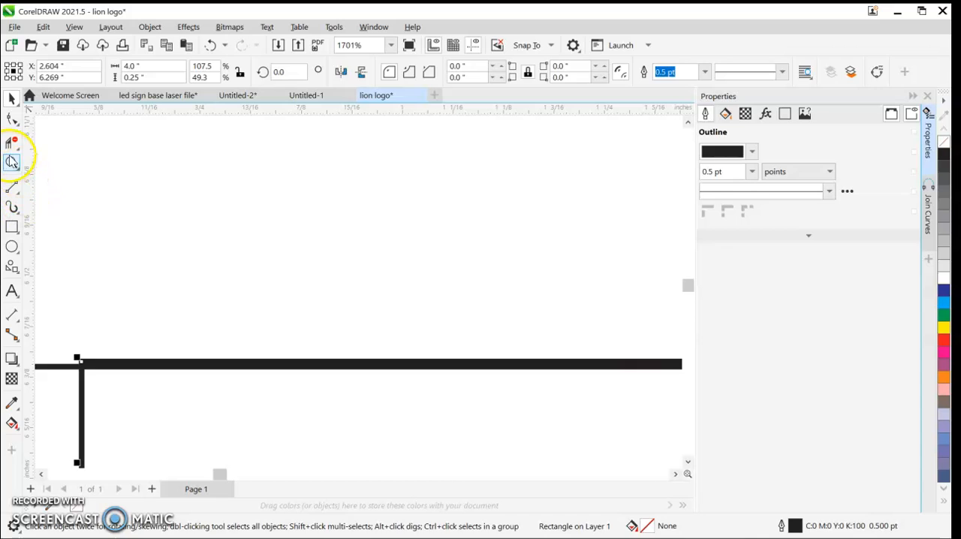
Step: Delete the overlapping line segments where the narrow rectangle meets the square using Virtual Segment Delete
{"action": "left_click", "coordinate": [11, 151]}
{"action": "left_click", "coordinate": [133, 366]}
{"action": "scroll", "coordinate": [140, 317], "scroll_direction": "down", "scroll_amount": 4}
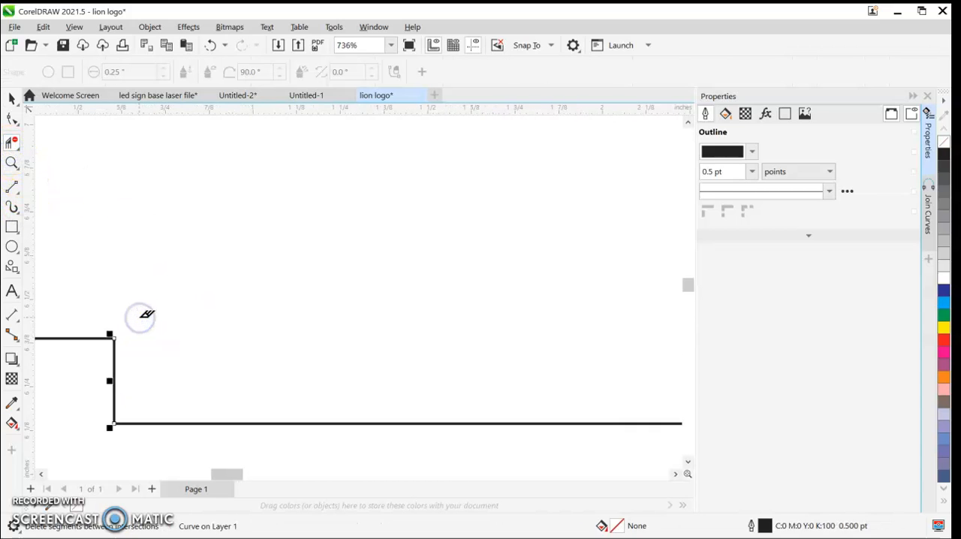
{"action": "scroll", "coordinate": [147, 314], "scroll_direction": "down", "scroll_amount": 2}
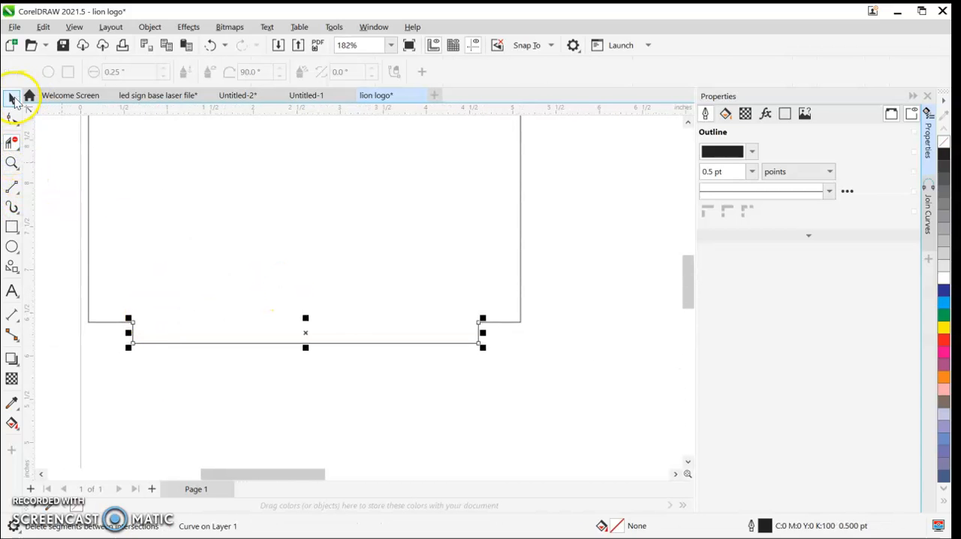
Step: Select the square and its bottom tab together, move them right to about X 4.25, Y 8.98 inches, and group them
{"action": "left_click", "coordinate": [14, 100]}
{"action": "scroll", "coordinate": [214, 256], "scroll_direction": "down", "scroll_amount": 4}
{"action": "left_click", "coordinate": [222, 329]}
{"action": "scroll", "coordinate": [222, 329], "scroll_direction": "down", "scroll_amount": 3}
{"action": "left_click_drag", "start_coordinate": [223, 358], "coordinate": [222, 409]}
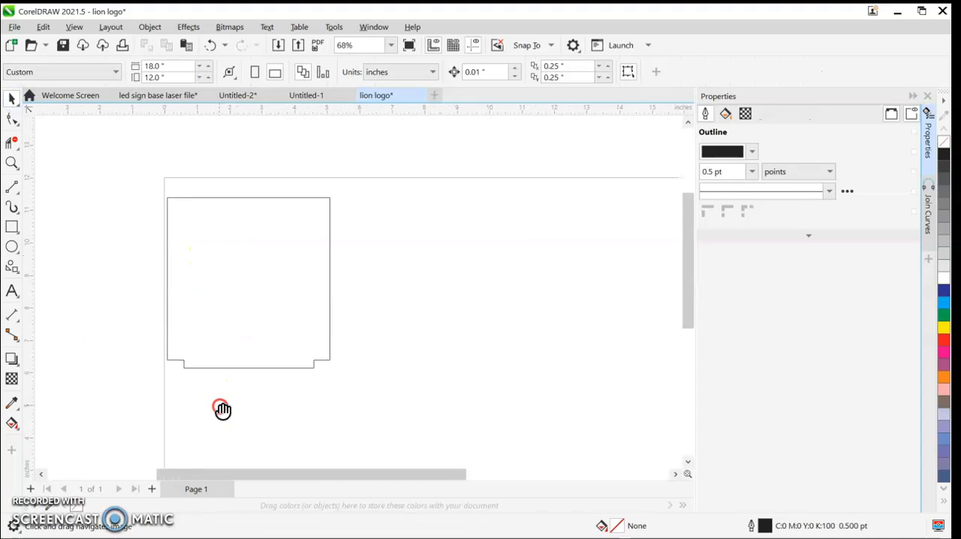
{"action": "left_click_drag", "start_coordinate": [350, 398], "coordinate": [132, 182]}
{"action": "left_click_drag", "start_coordinate": [263, 286], "coordinate": [310, 276]}
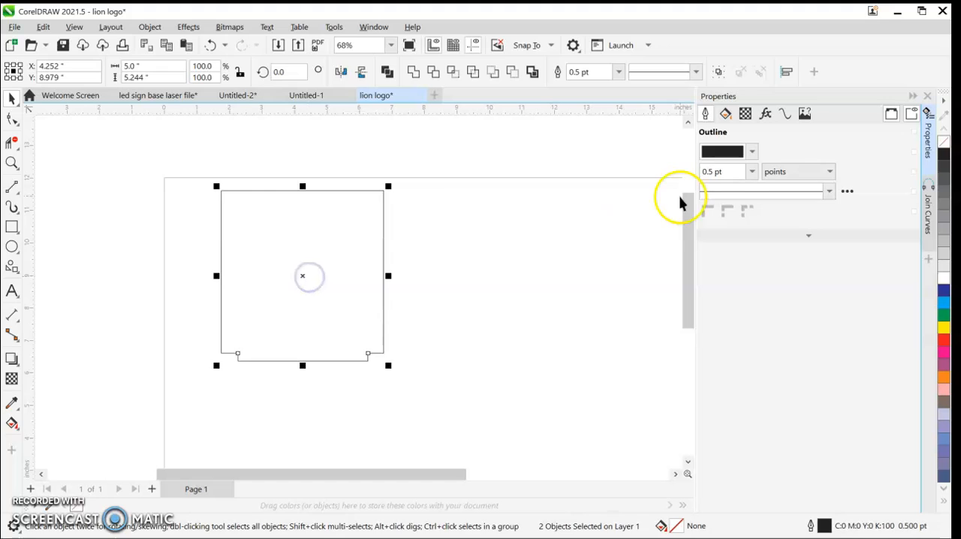
{"action": "key", "text": "ctrl+g"}
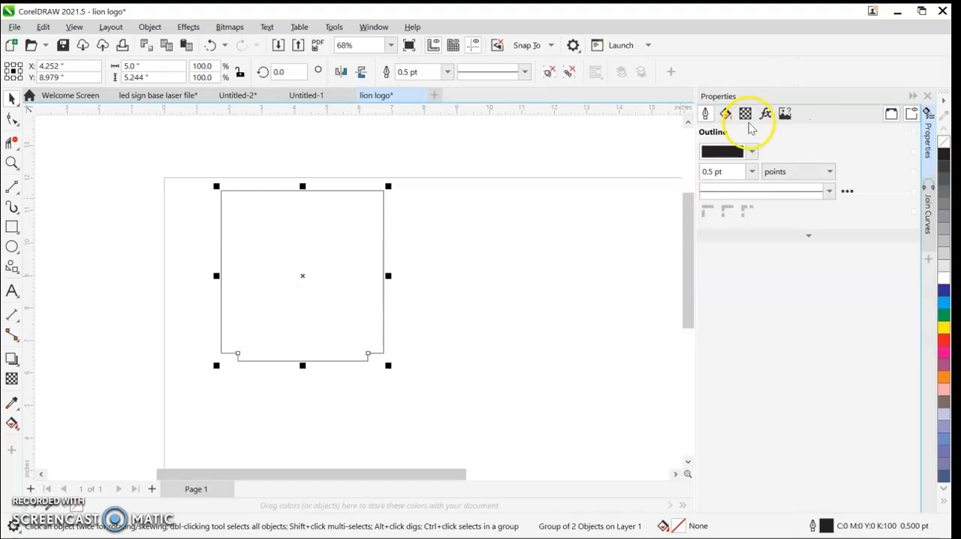
Step: Set the grouped panel's outline width to Hairline and deselect it
{"action": "left_click", "coordinate": [750, 173]}
{"action": "left_click", "coordinate": [735, 207]}
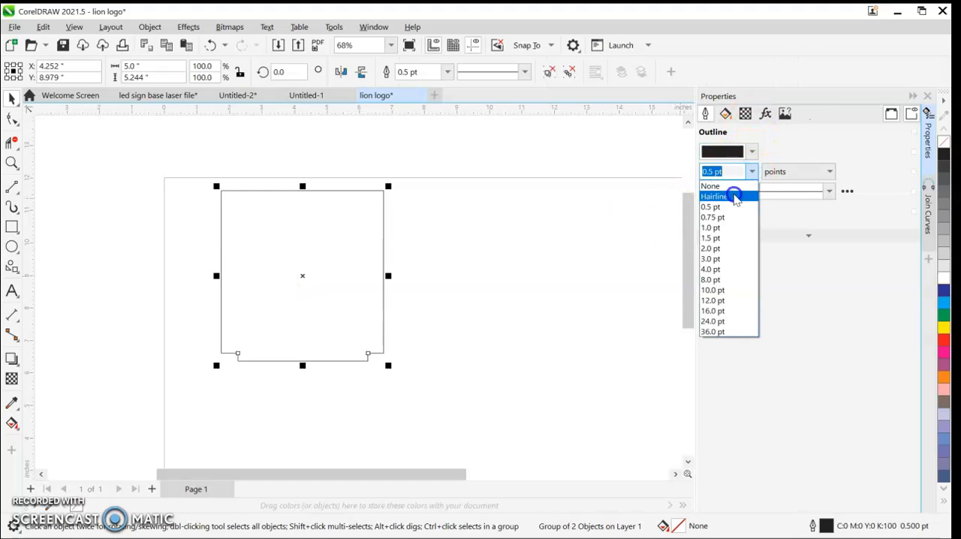
{"action": "left_click", "coordinate": [435, 243]}
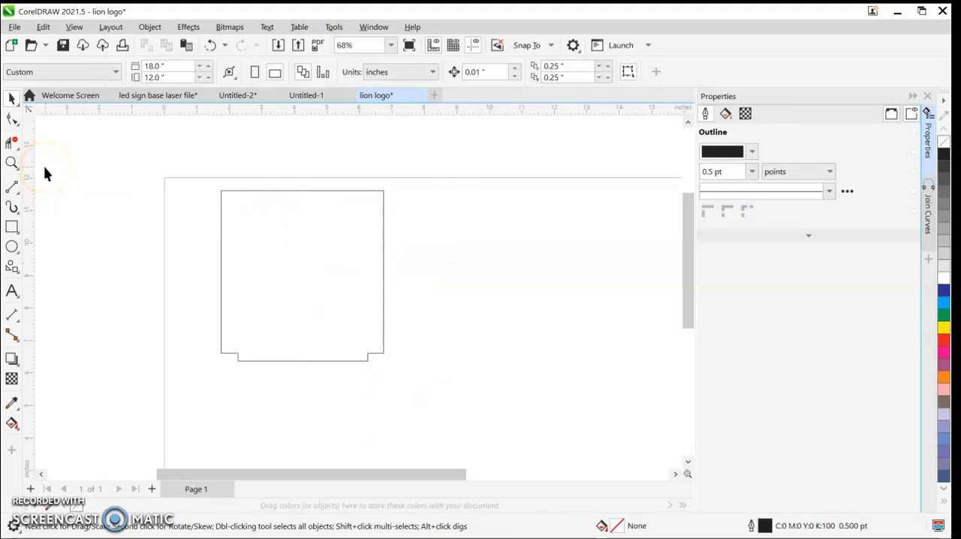
{"action": "left_click", "coordinate": [108, 160]}
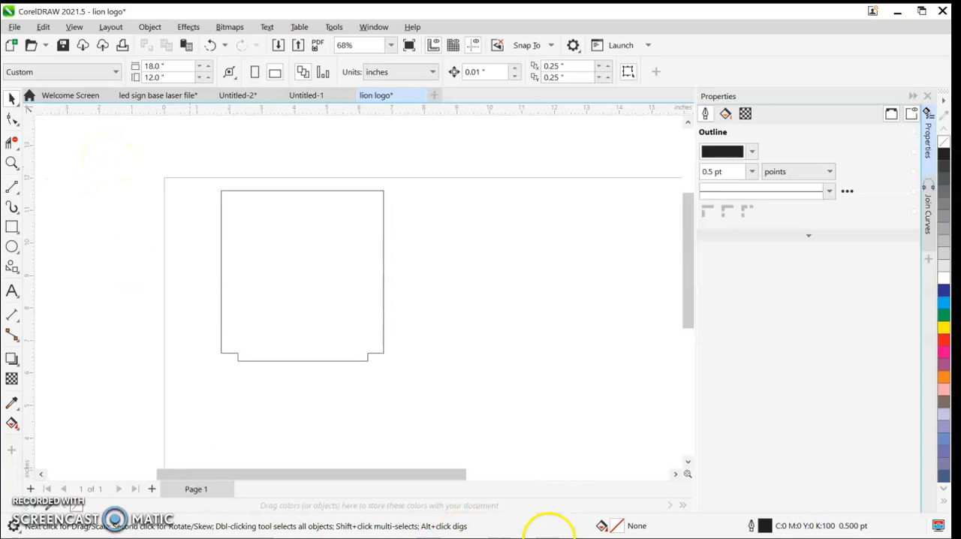
Step: Switch to the web browser and search Google for "lion silhouette head"
{"action": "left_click", "coordinate": [894, 14]}
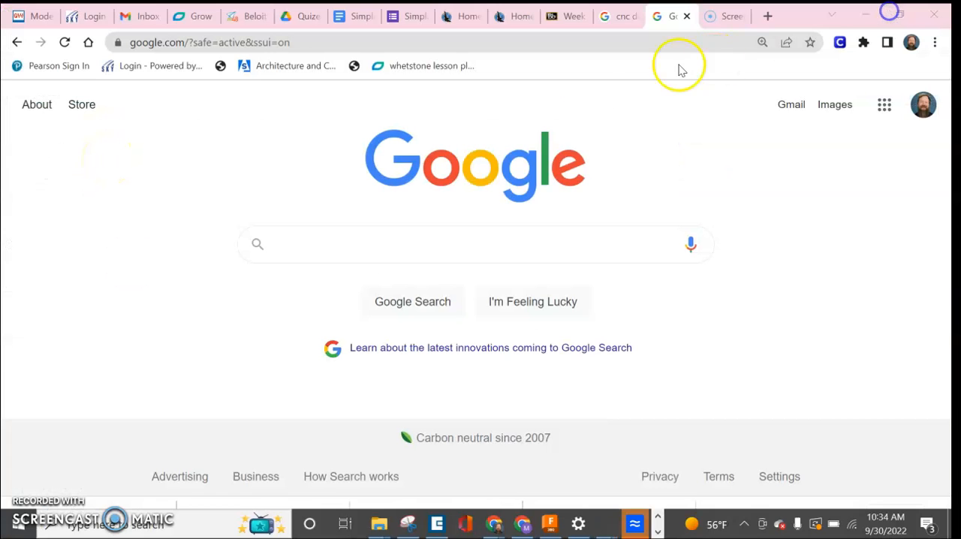
{"action": "left_click", "coordinate": [391, 253]}
{"action": "type", "text": "lion sil"}
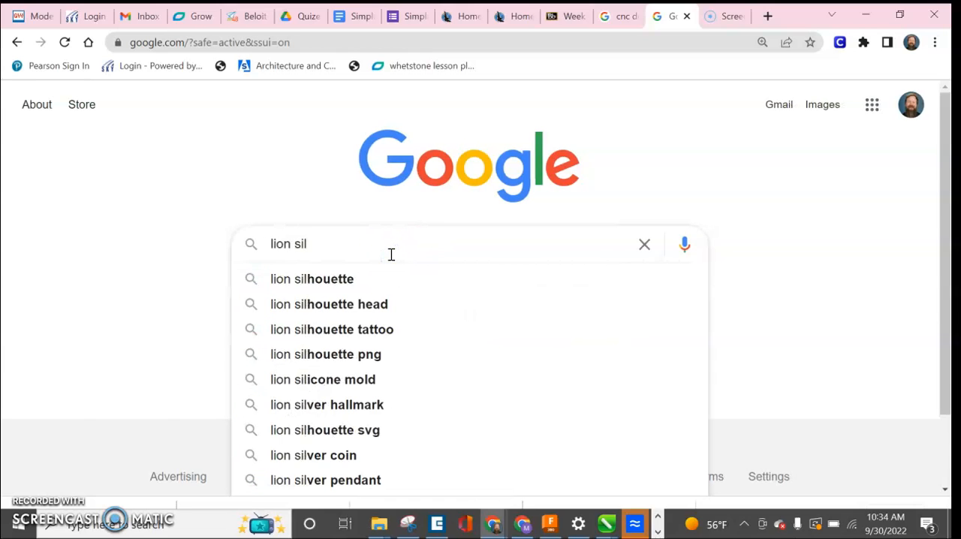
{"action": "left_click", "coordinate": [388, 299]}
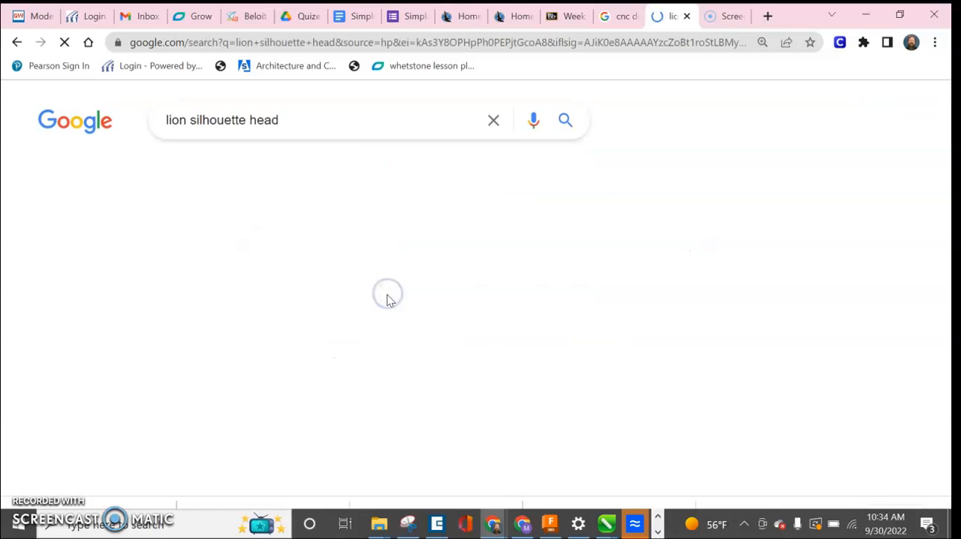
{"action": "scroll", "coordinate": [389, 300], "scroll_direction": "down", "scroll_amount": 1}
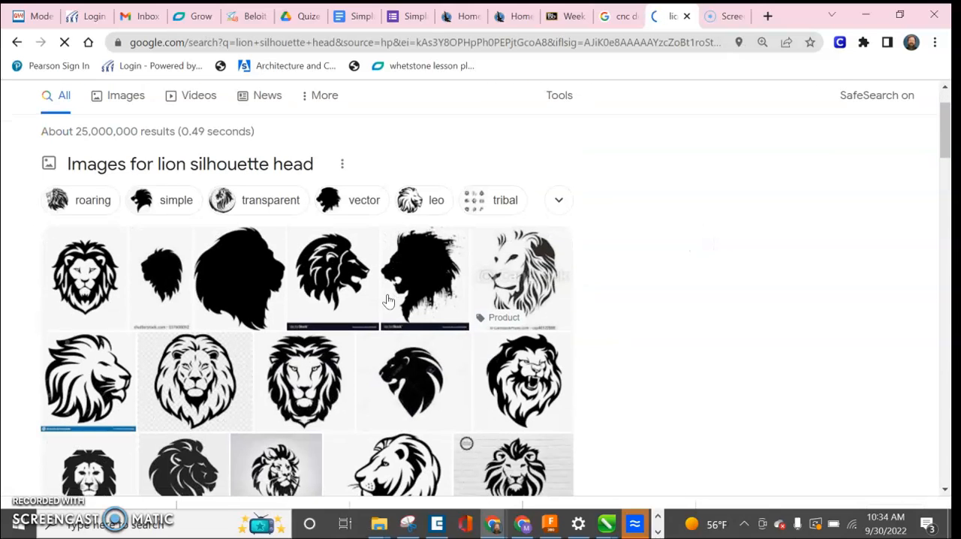
Step: Open the preview of the first lion head image in the results and copy the image
{"action": "double_click", "coordinate": [90, 277]}
{"action": "right_click", "coordinate": [765, 246]}
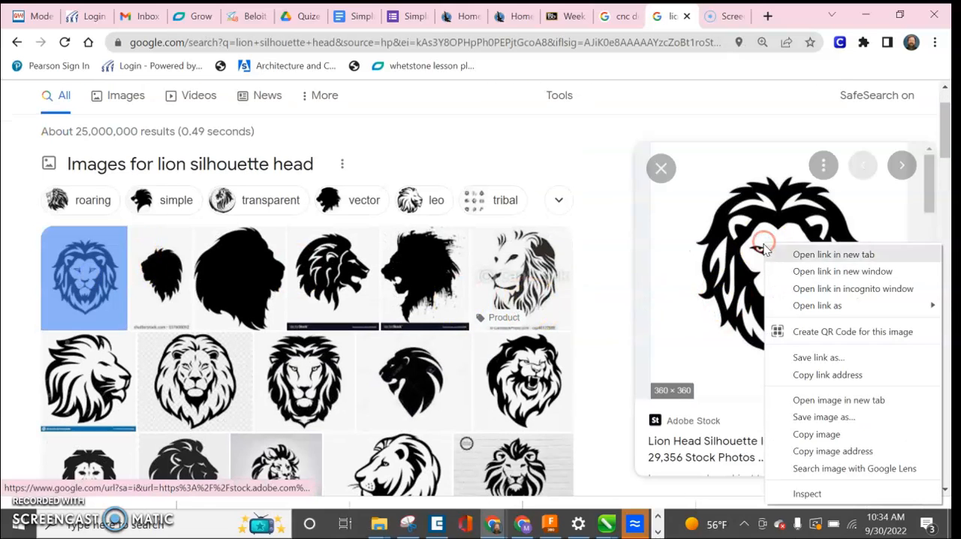
{"action": "left_click", "coordinate": [826, 434]}
Step: Return to the lion logo document in CorelDRAW and paste the copied lion image onto the page beside the panel
{"action": "left_click", "coordinate": [866, 15]}
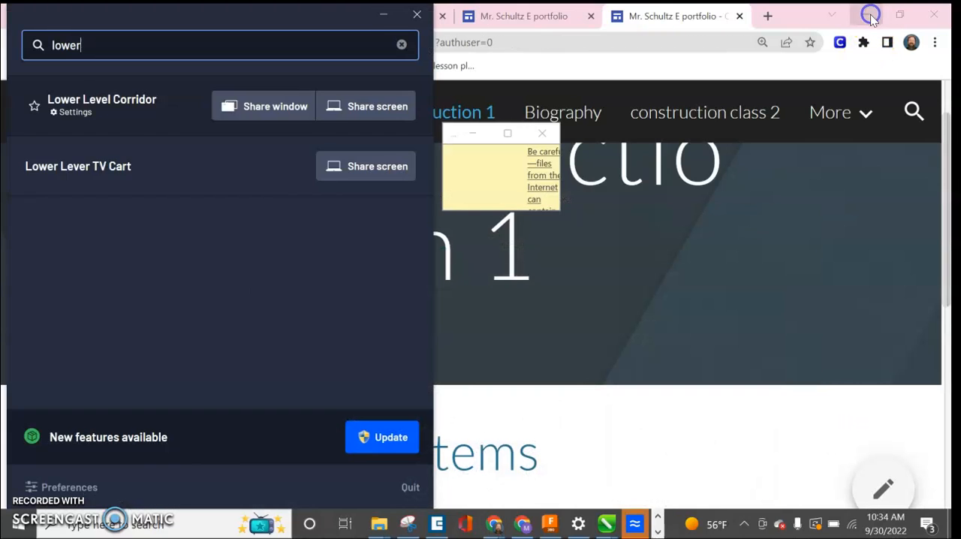
{"action": "left_click", "coordinate": [382, 13]}
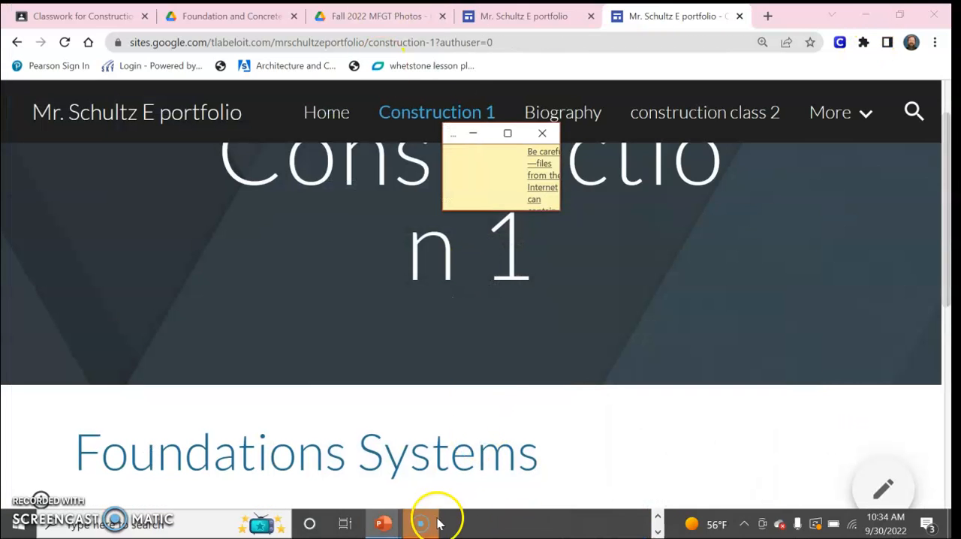
{"action": "left_click", "coordinate": [658, 530]}
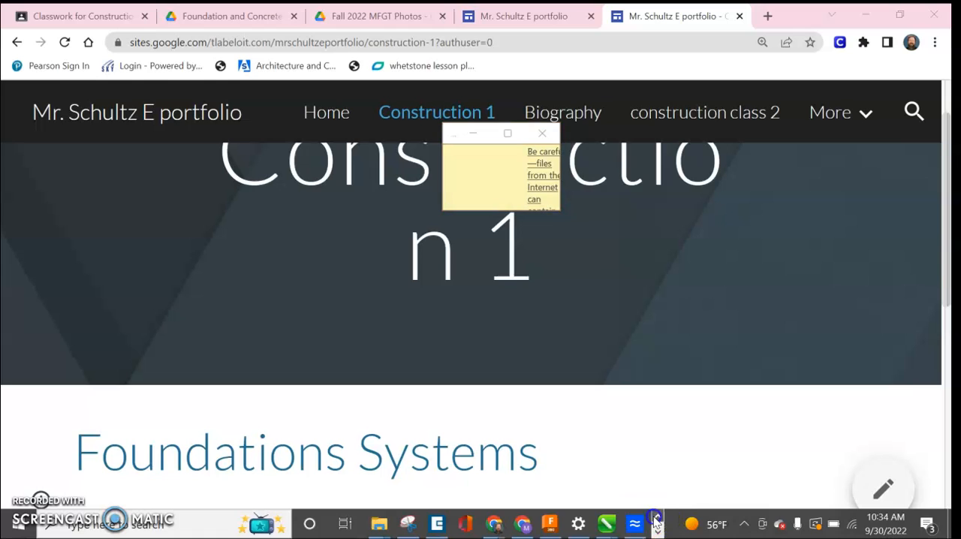
{"action": "mouse_move", "coordinate": [612, 528]}
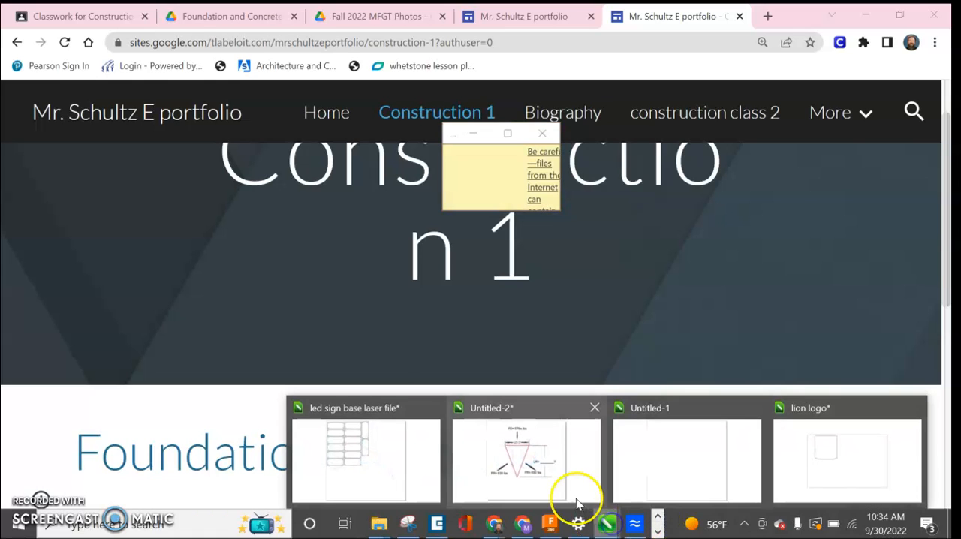
{"action": "left_click", "coordinate": [826, 487]}
{"action": "right_click", "coordinate": [416, 251]}
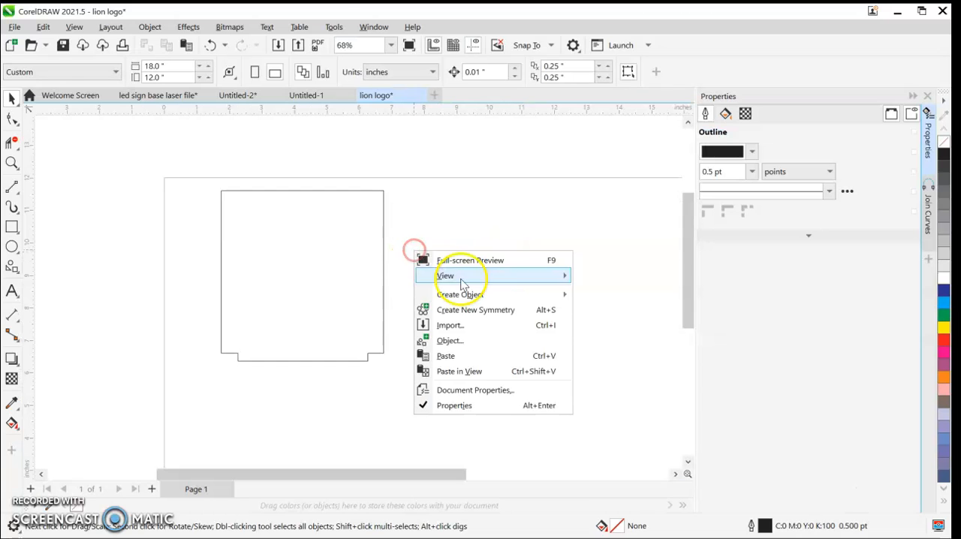
{"action": "left_click", "coordinate": [472, 359]}
{"action": "left_click_drag", "start_coordinate": [470, 358], "coordinate": [512, 254]}
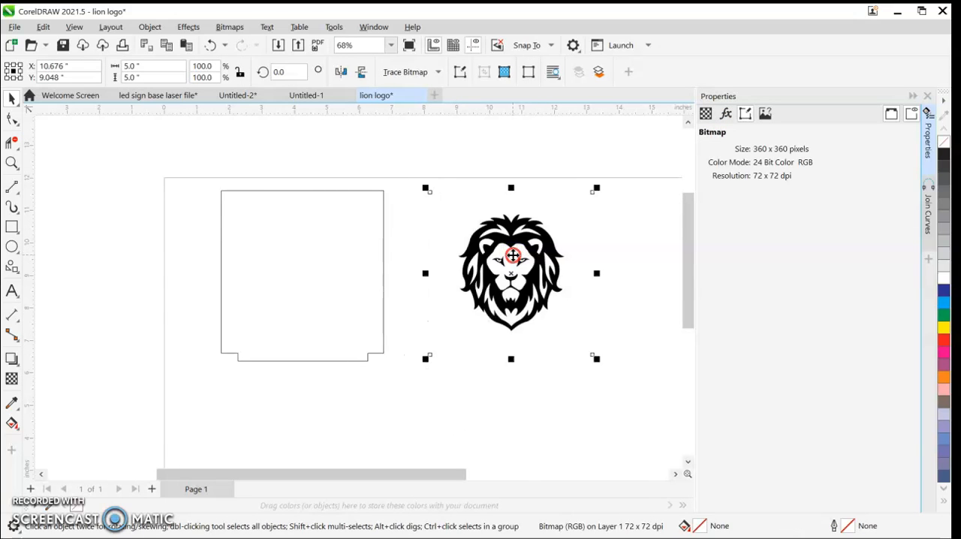
Step: Trace the lion bitmap into vector objects and move the traced copy off the original, down over the panel's bottom edge
{"action": "right_click", "coordinate": [512, 255]}
{"action": "left_click", "coordinate": [546, 166]}
{"action": "mouse_move", "coordinate": [508, 277]}
{"action": "left_mouse_down"}
{"action": "mouse_move", "coordinate": [308, 274]}
{"action": "mouse_move", "coordinate": [463, 419]}
{"action": "mouse_move", "coordinate": [453, 408]}
{"action": "mouse_move", "coordinate": [288, 392]}
{"action": "left_mouse_up"}
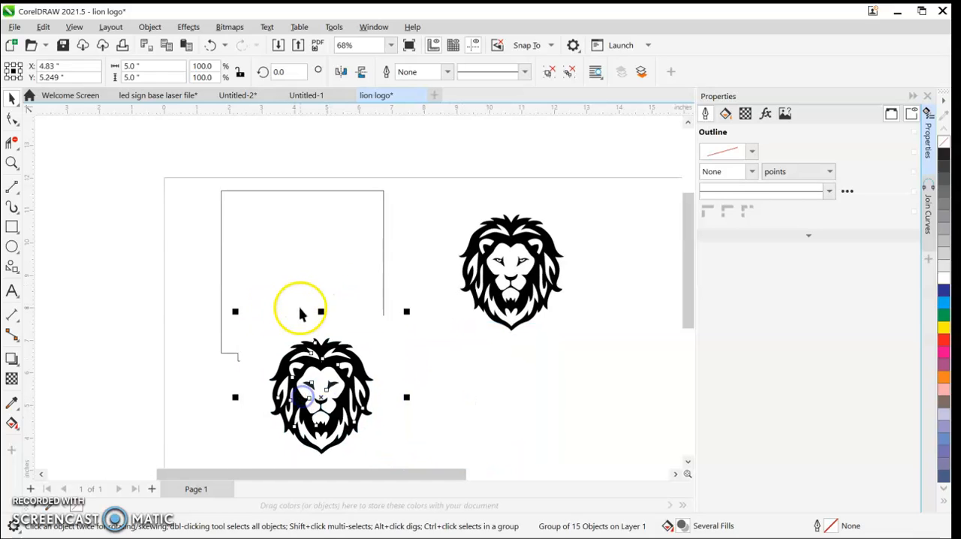
Step: Remove the traced lion's white background pieces with Virtual Segment Delete, moving the lion clear of the panel to an empty area
{"action": "left_click", "coordinate": [12, 143]}
{"action": "left_click", "coordinate": [471, 370]}
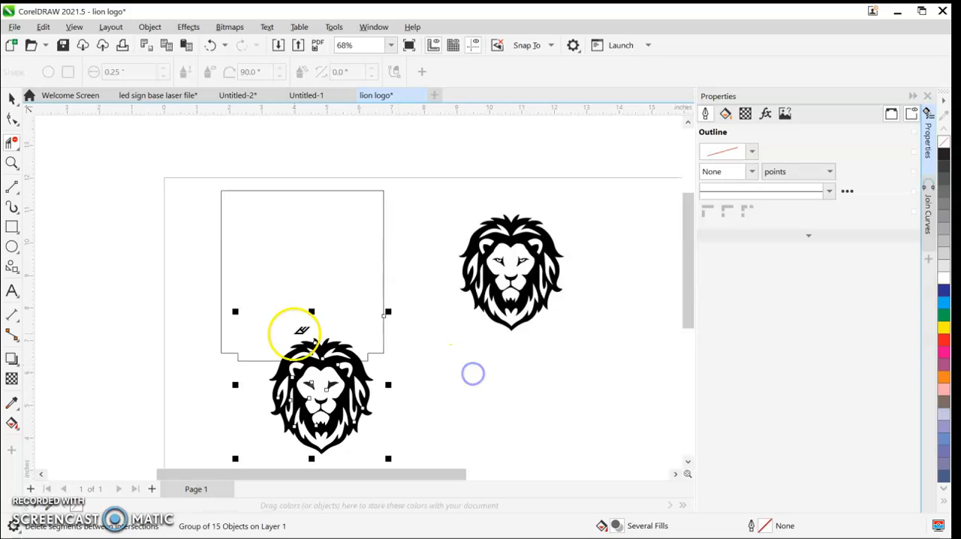
{"action": "left_click", "coordinate": [9, 97]}
{"action": "left_click_drag", "start_coordinate": [255, 436], "coordinate": [496, 452]}
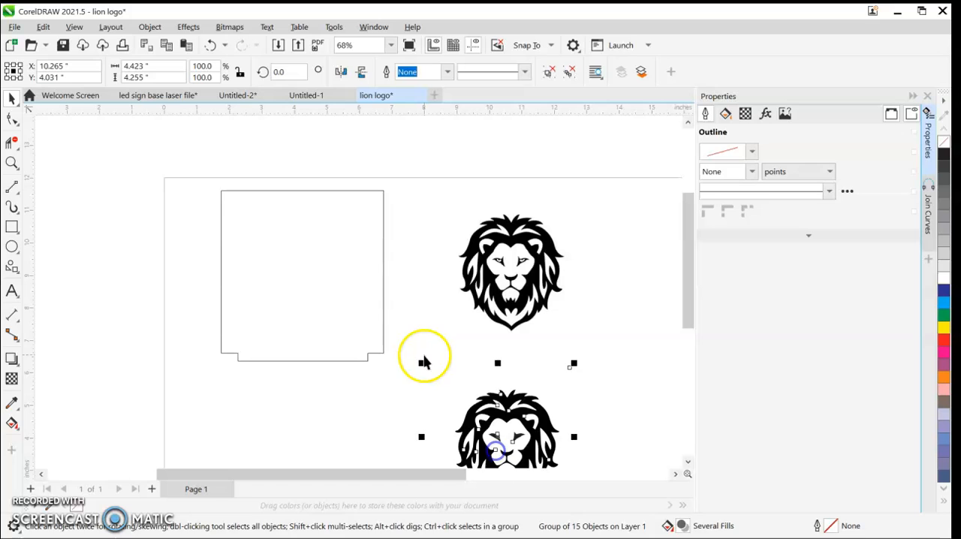
{"action": "left_click", "coordinate": [15, 143]}
{"action": "left_click_drag", "start_coordinate": [453, 381], "coordinate": [385, 334]}
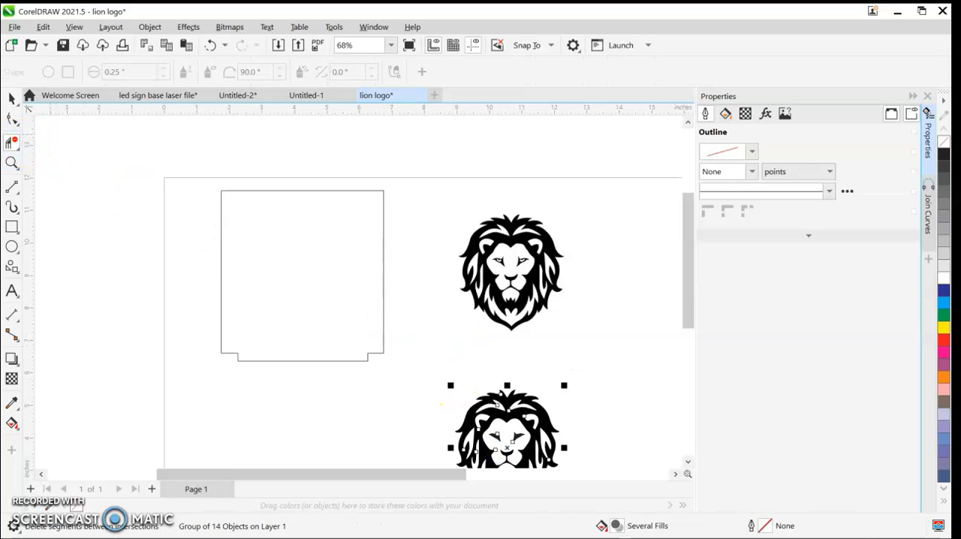
Step: Move the traced lion inside the square panel and delete the original lion bitmap
{"action": "left_click", "coordinate": [11, 99]}
{"action": "scroll", "coordinate": [376, 291], "scroll_direction": "down", "scroll_amount": 1}
{"action": "left_click_drag", "start_coordinate": [470, 394], "coordinate": [337, 279]}
{"action": "left_click_drag", "start_coordinate": [340, 283], "coordinate": [339, 281]}
{"action": "left_click_drag", "start_coordinate": [521, 365], "coordinate": [385, 160]}
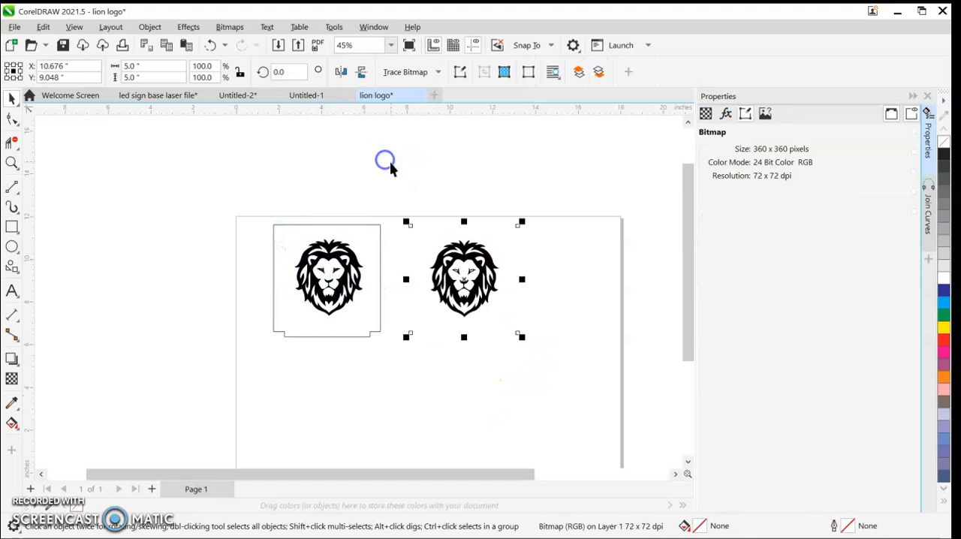
{"action": "key", "text": "Delete"}
Step: Enlarge the traced lion proportionally to about 125.4% and centre it within the panel
{"action": "scroll", "coordinate": [313, 270], "scroll_direction": "up", "scroll_amount": 2}
{"action": "left_click", "coordinate": [324, 296]}
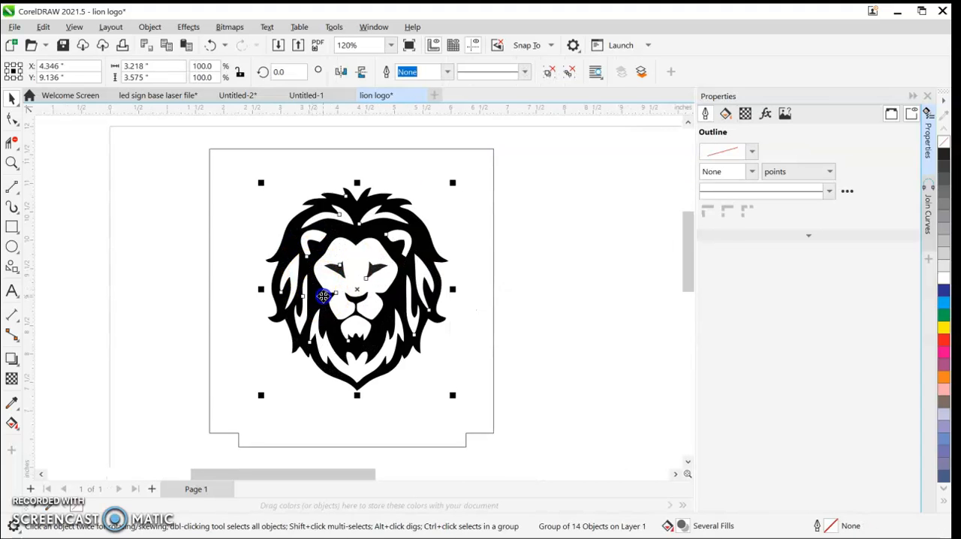
{"action": "left_click_drag", "start_coordinate": [453, 396], "coordinate": [500, 447]}
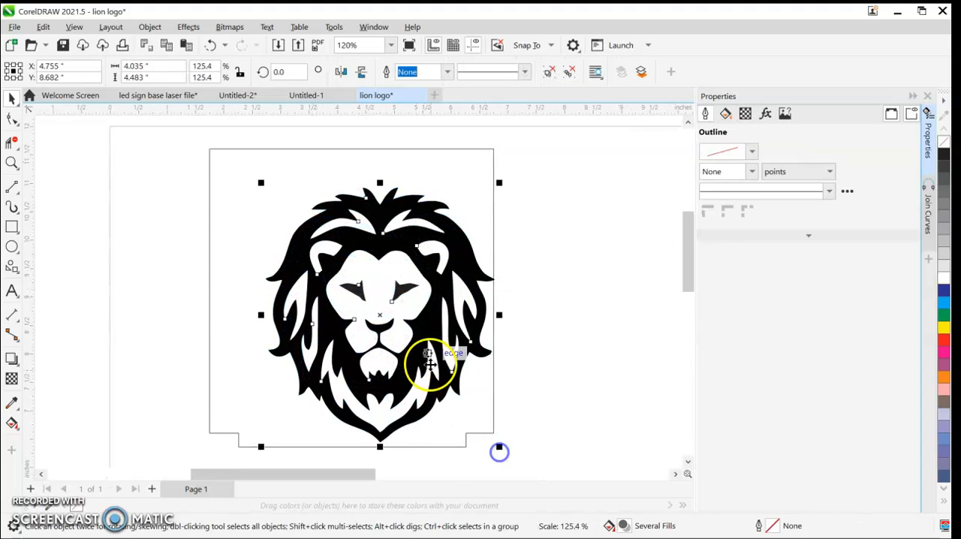
{"action": "left_click_drag", "start_coordinate": [420, 348], "coordinate": [364, 304]}
{"action": "left_click", "coordinate": [582, 323]}
Step: Move the enlarged lion out to the empty area beside the panel, copy it, and delete it from the page
{"action": "scroll", "coordinate": [576, 329], "scroll_direction": "down", "scroll_amount": 2}
{"action": "left_click_drag", "start_coordinate": [578, 336], "coordinate": [489, 321]}
{"action": "left_click_drag", "start_coordinate": [368, 285], "coordinate": [410, 292]}
{"action": "scroll", "coordinate": [497, 288], "scroll_direction": "down", "scroll_amount": 1}
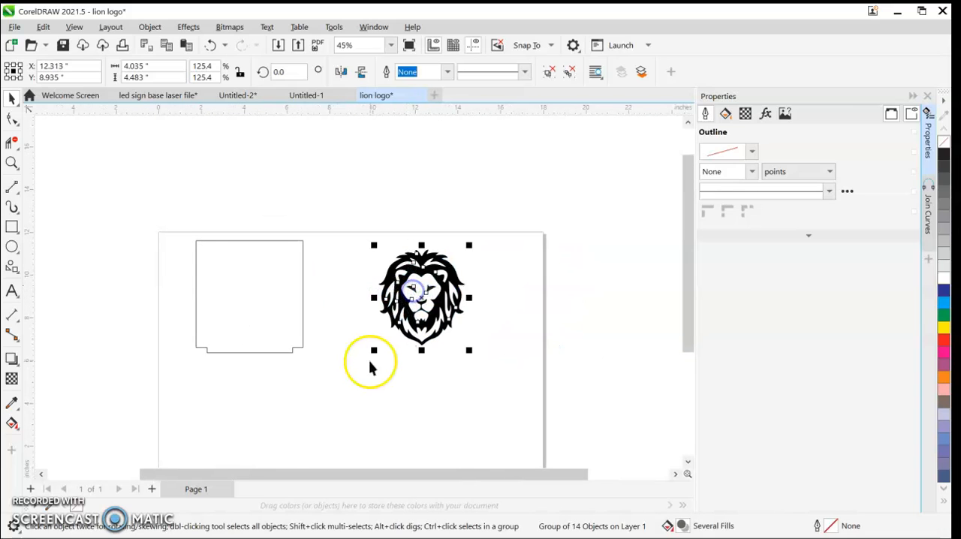
{"action": "right_click", "coordinate": [434, 299]}
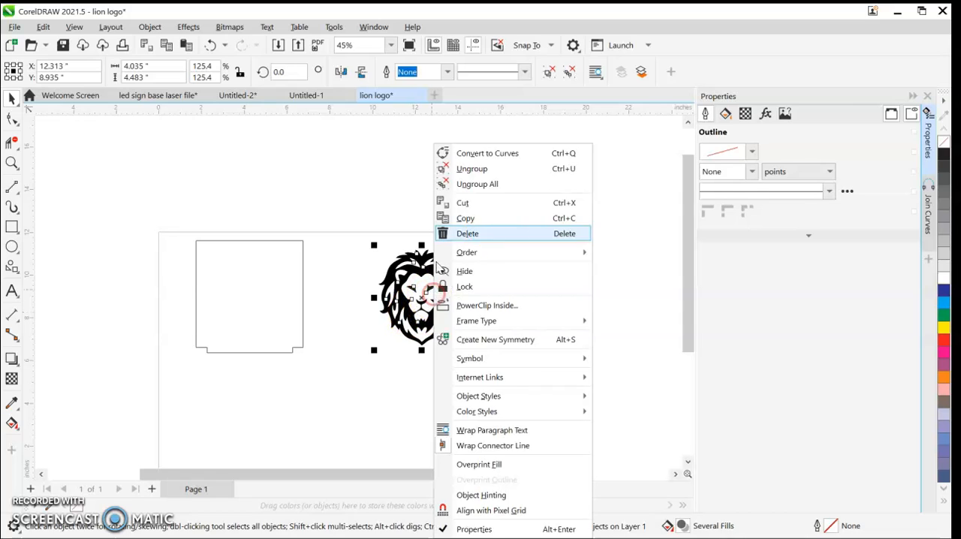
{"action": "left_click", "coordinate": [506, 218]}
{"action": "key", "text": "Delete"}
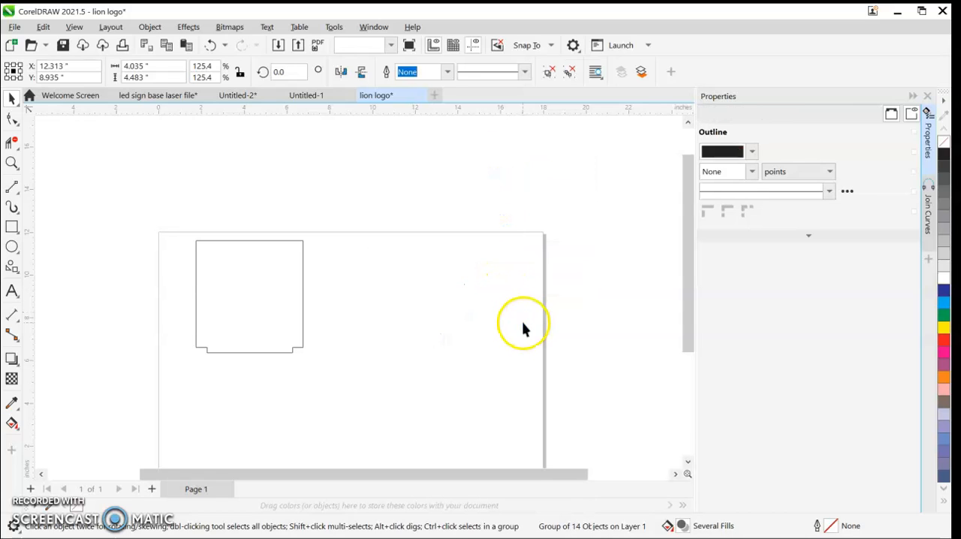
Step: Save the panel outline to Downloads as an SVG named lion logo cut, keeping the default SVG export settings
{"action": "left_click", "coordinate": [14, 28]}
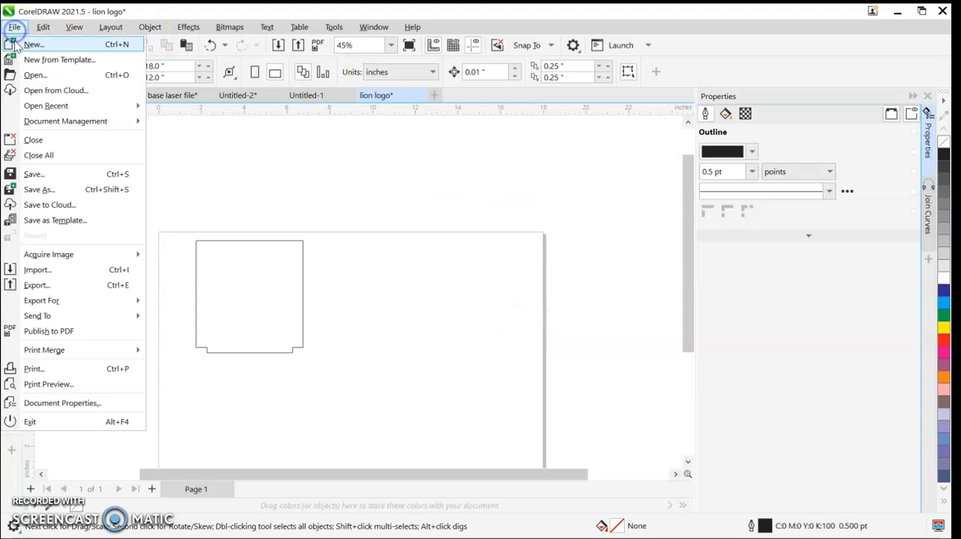
{"action": "left_click", "coordinate": [71, 189]}
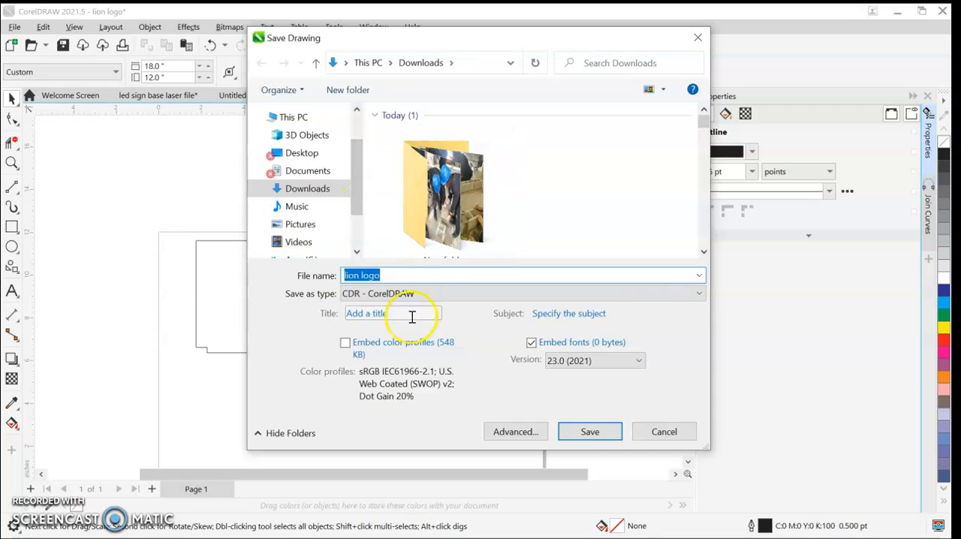
{"action": "left_click", "coordinate": [413, 294]}
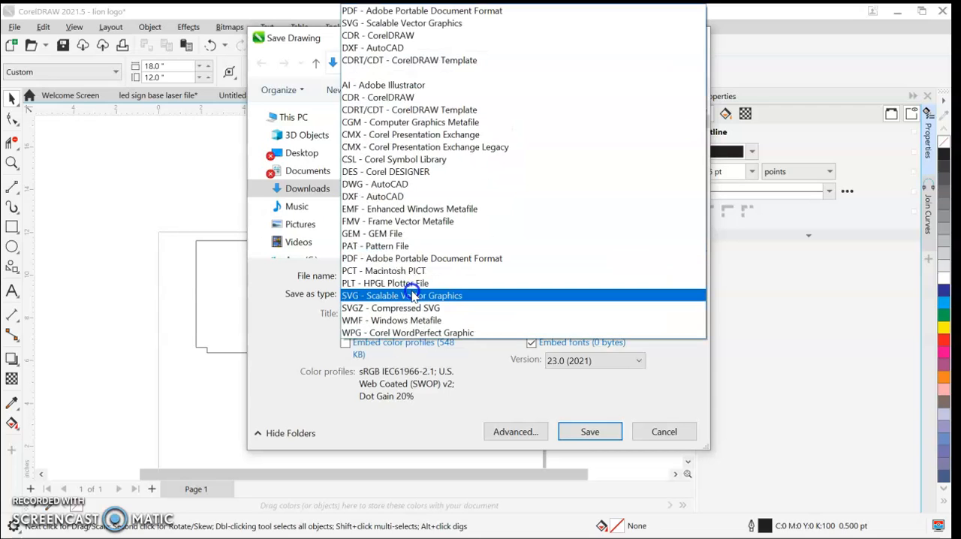
{"action": "left_click", "coordinate": [370, 295]}
{"action": "left_click", "coordinate": [307, 192]}
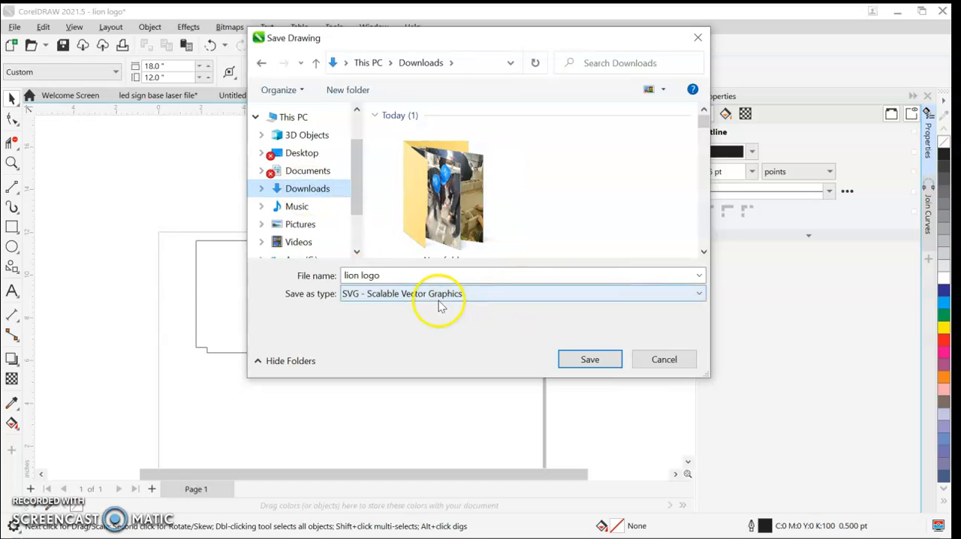
{"action": "left_click", "coordinate": [396, 277]}
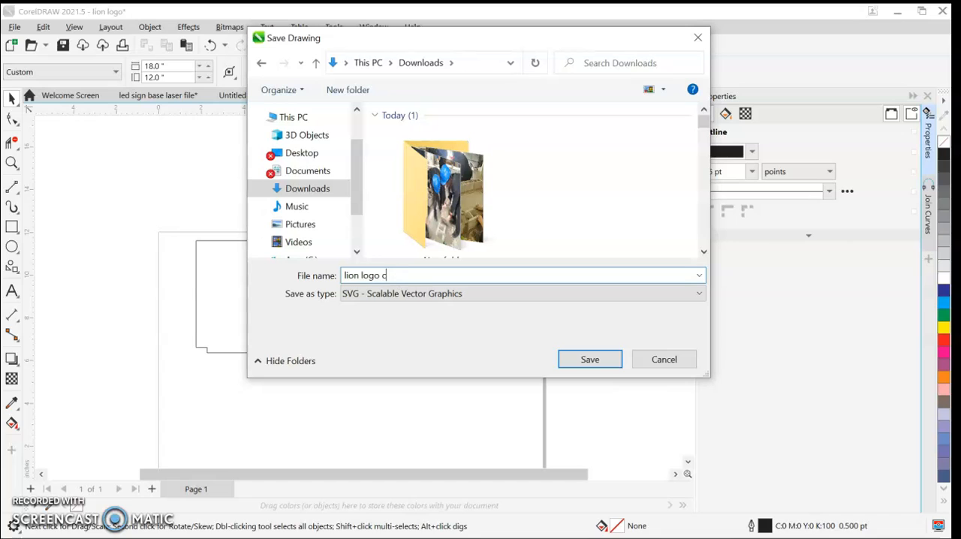
{"action": "type", "text": "cut"}
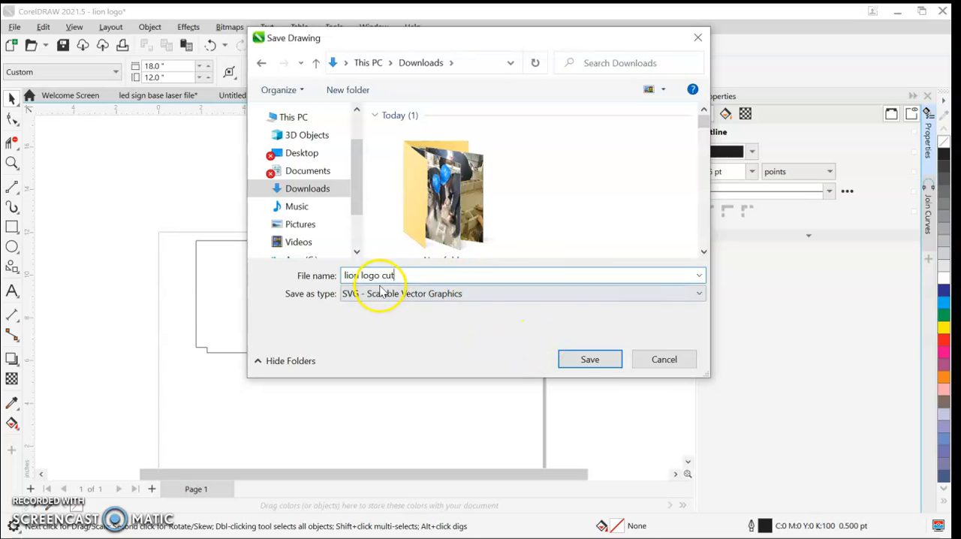
{"action": "left_click", "coordinate": [588, 363]}
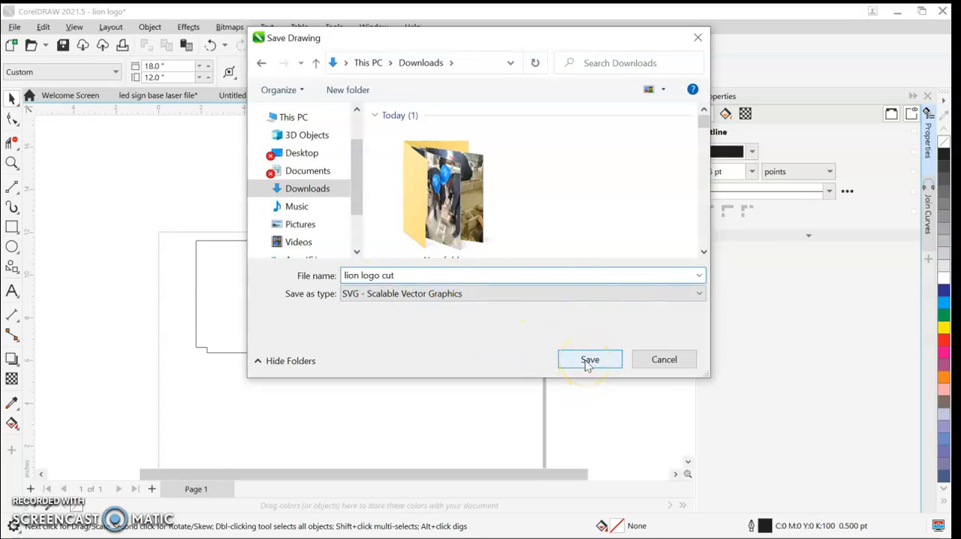
{"action": "left_click", "coordinate": [588, 363]}
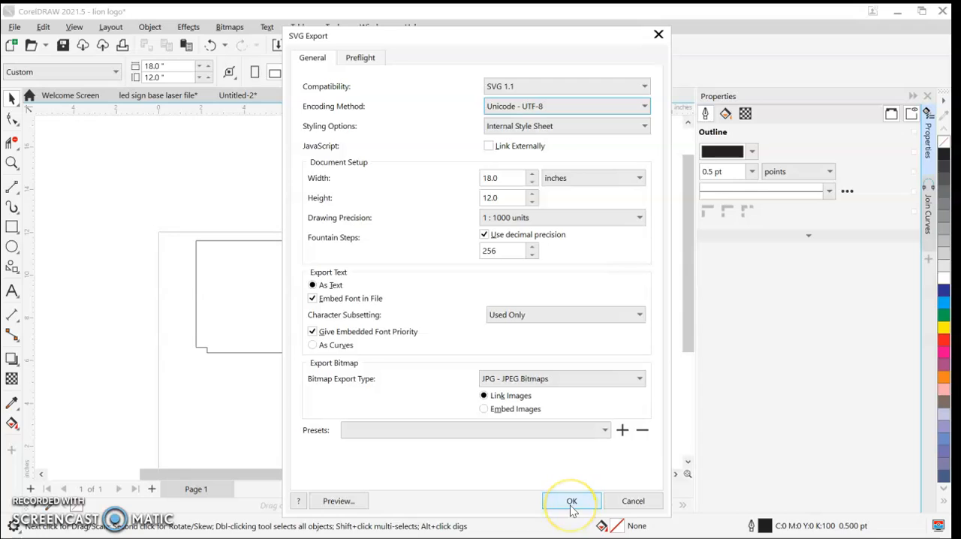
{"action": "left_click", "coordinate": [570, 501]}
Step: Delete the panel outline from the page, paste the copied lion, and place it in the page's upper-left area
{"action": "left_click_drag", "start_coordinate": [337, 393], "coordinate": [128, 165]}
{"action": "key", "text": "Delete"}
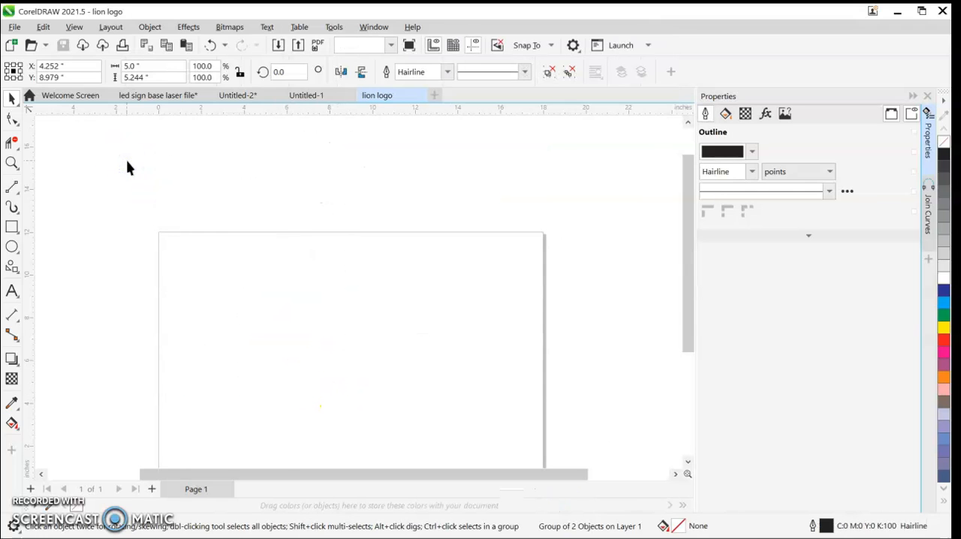
{"action": "key", "text": "ctrl+v"}
{"action": "left_click_drag", "start_coordinate": [421, 291], "coordinate": [234, 289]}
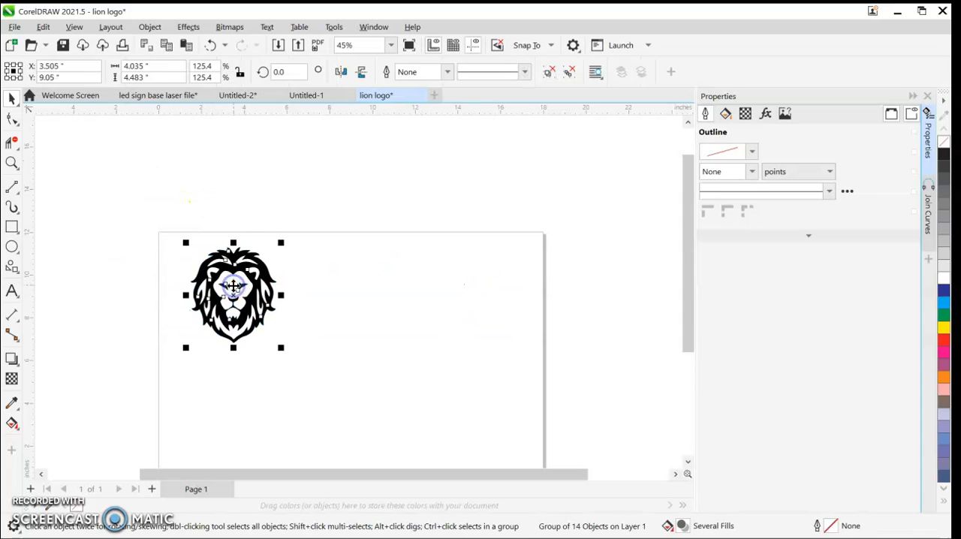
Step: Save the lion artwork to Downloads as a PDF named lion logo engrave, keeping the default PDF settings
{"action": "left_click", "coordinate": [15, 27]}
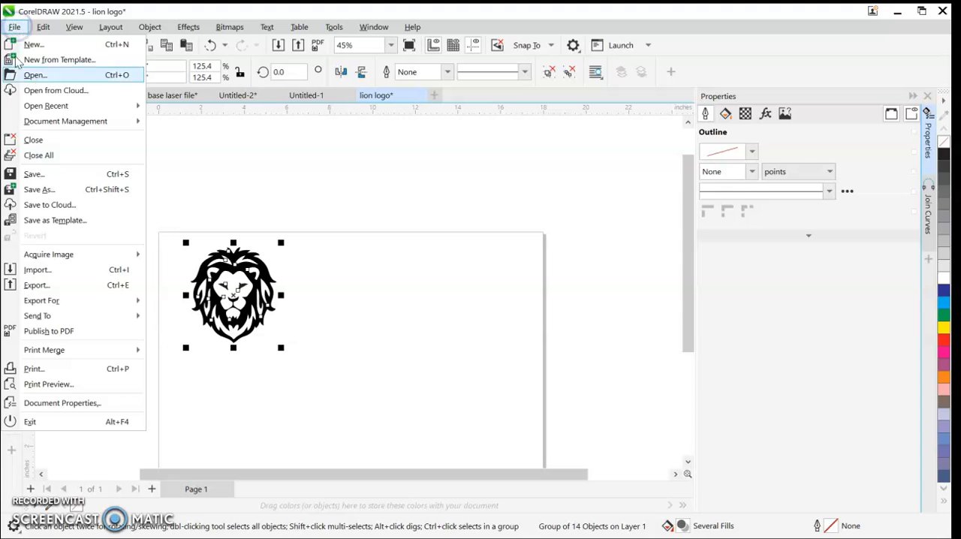
{"action": "left_click", "coordinate": [48, 189]}
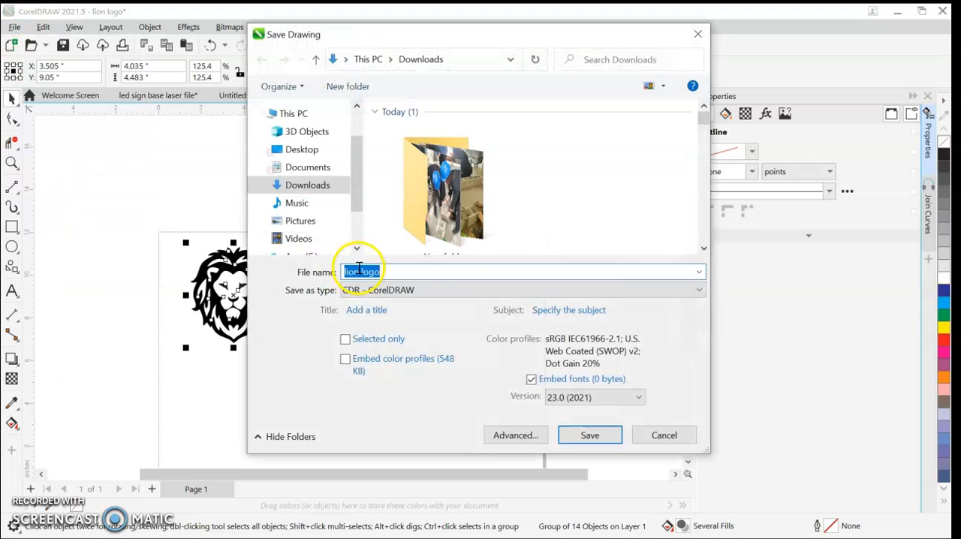
{"action": "left_click", "coordinate": [440, 290]}
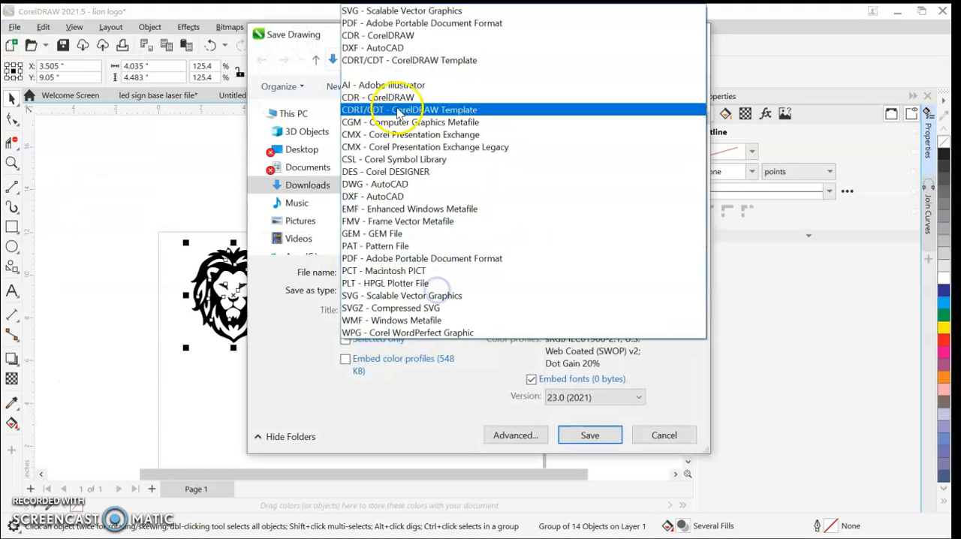
{"action": "left_click", "coordinate": [375, 23]}
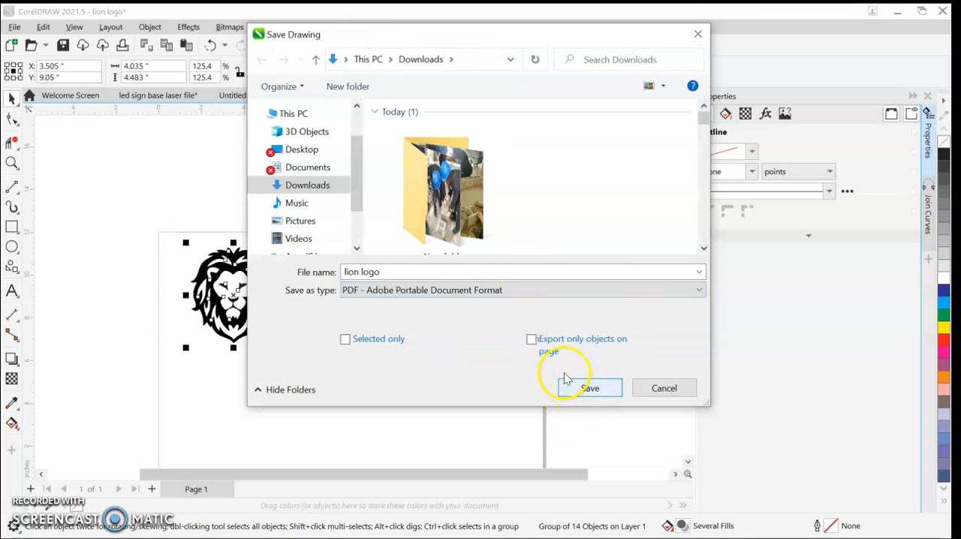
{"action": "left_click", "coordinate": [418, 273]}
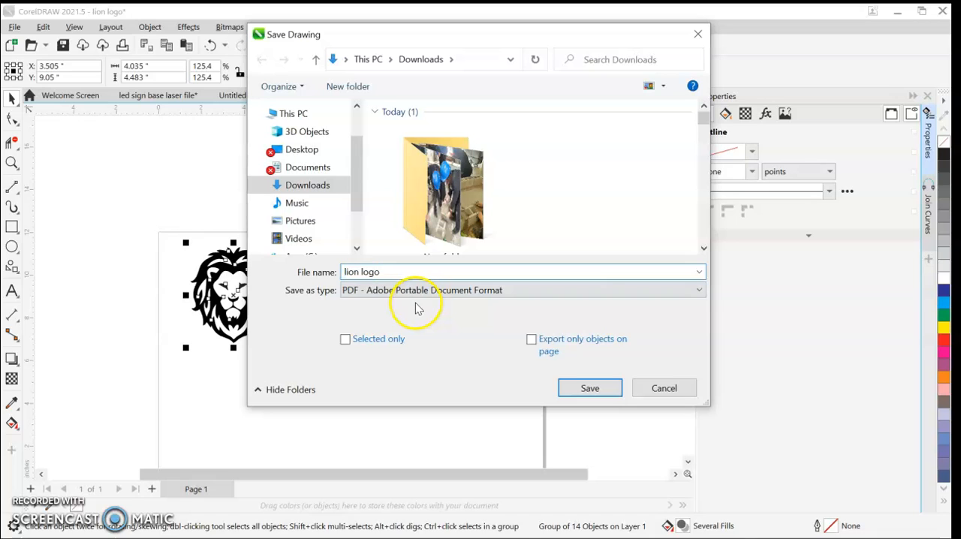
{"action": "type", "text": "en"}
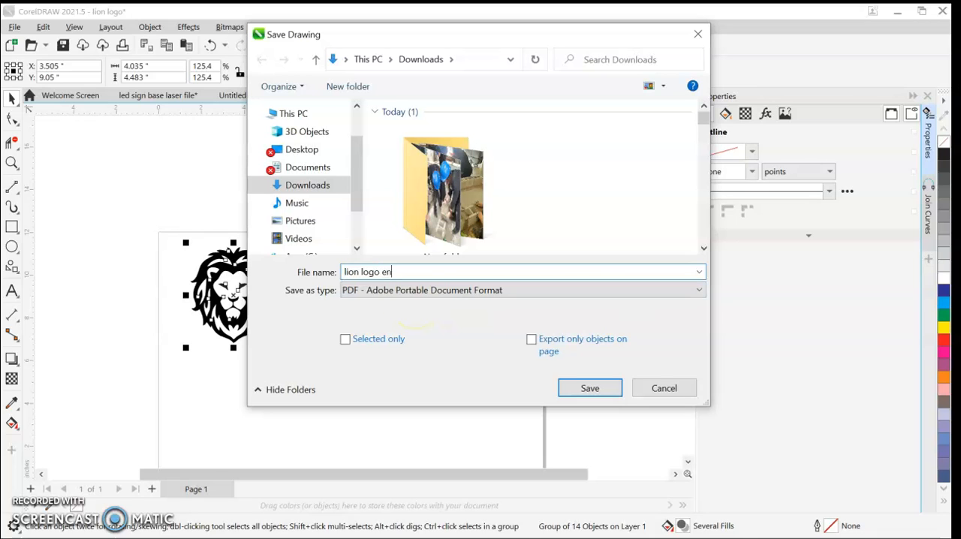
{"action": "type", "text": "graved"}
{"action": "left_click", "coordinate": [592, 388]}
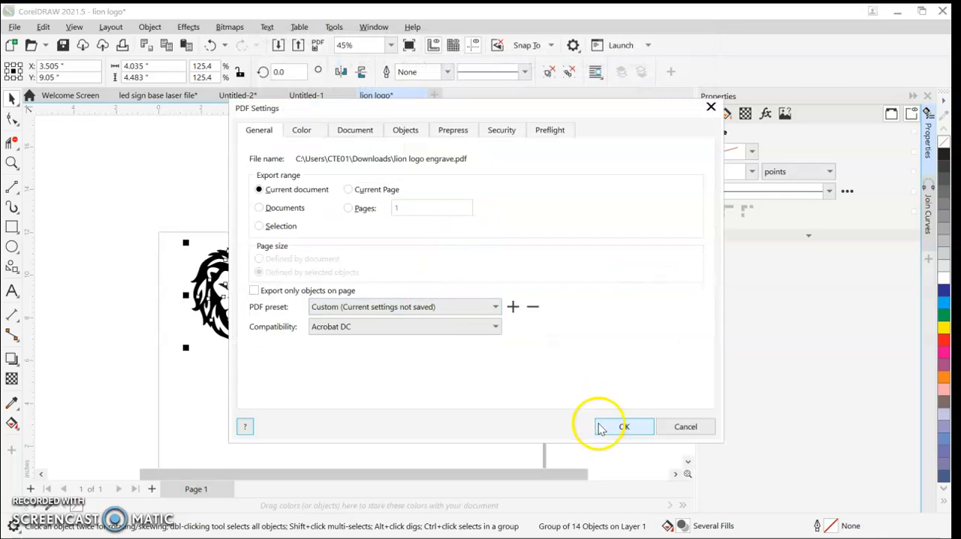
{"action": "left_click", "coordinate": [605, 429]}
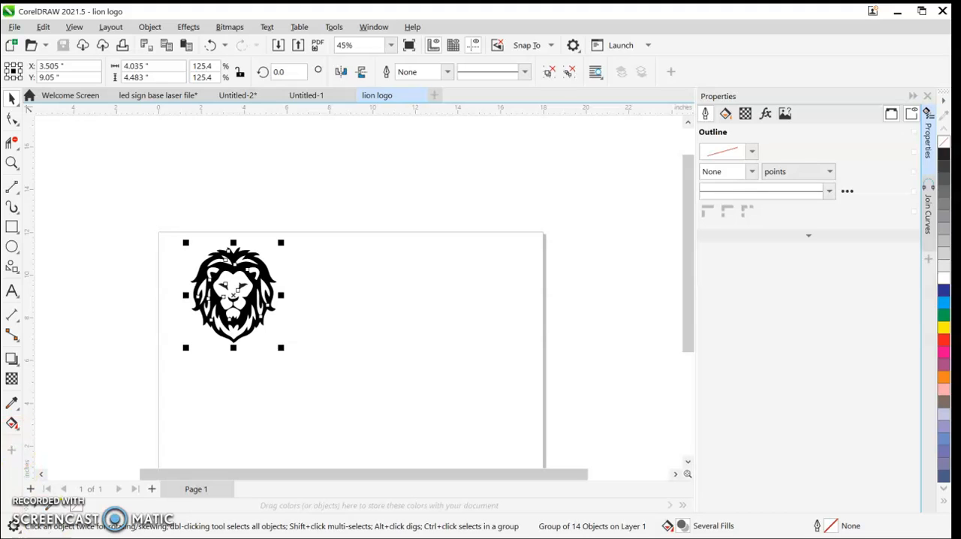
{"action": "left_click", "coordinate": [274, 433]}
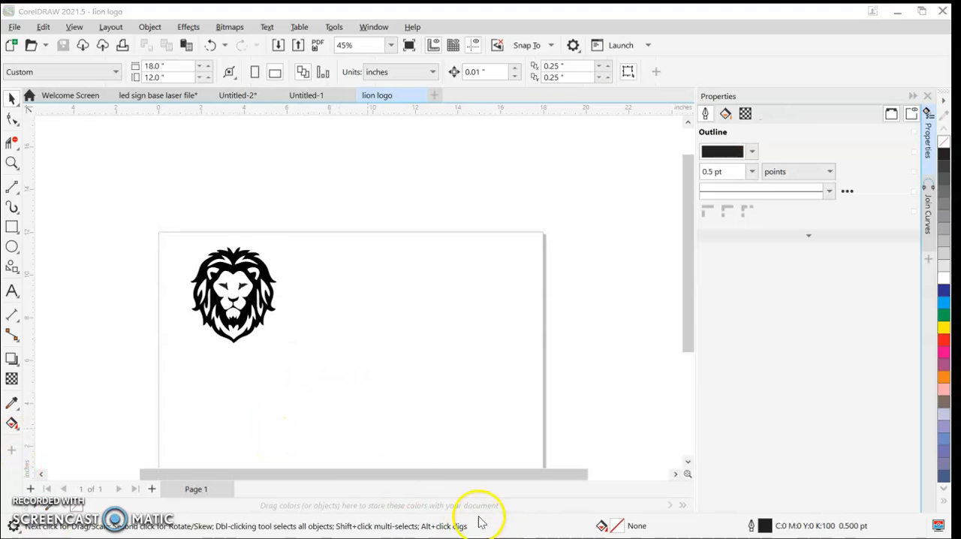
Step: Switch to the Dremel DigiLab laser cutter page, import lion logo cut.svg from Downloads, and dismiss the workspace naming tip
{"action": "left_click", "coordinate": [900, 12]}
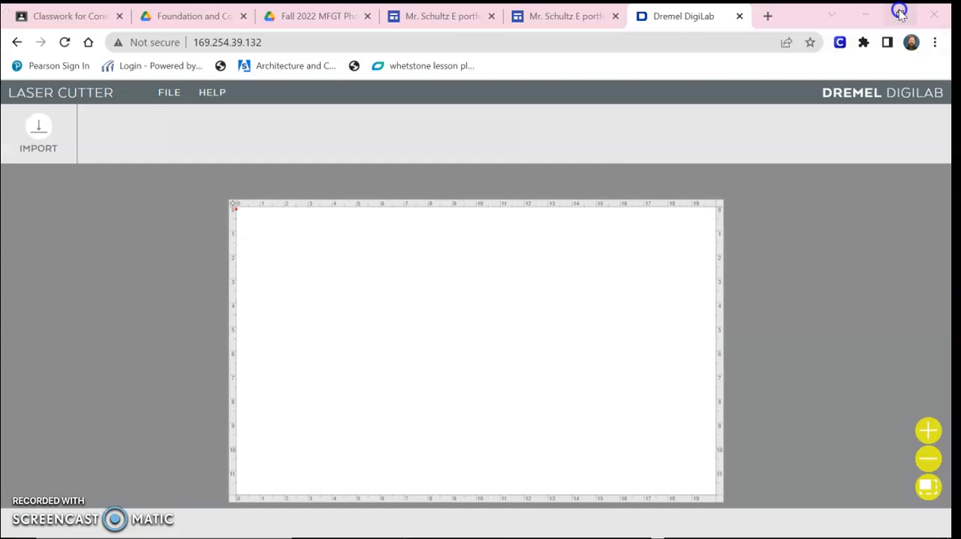
{"action": "mouse_move", "coordinate": [32, 140]}
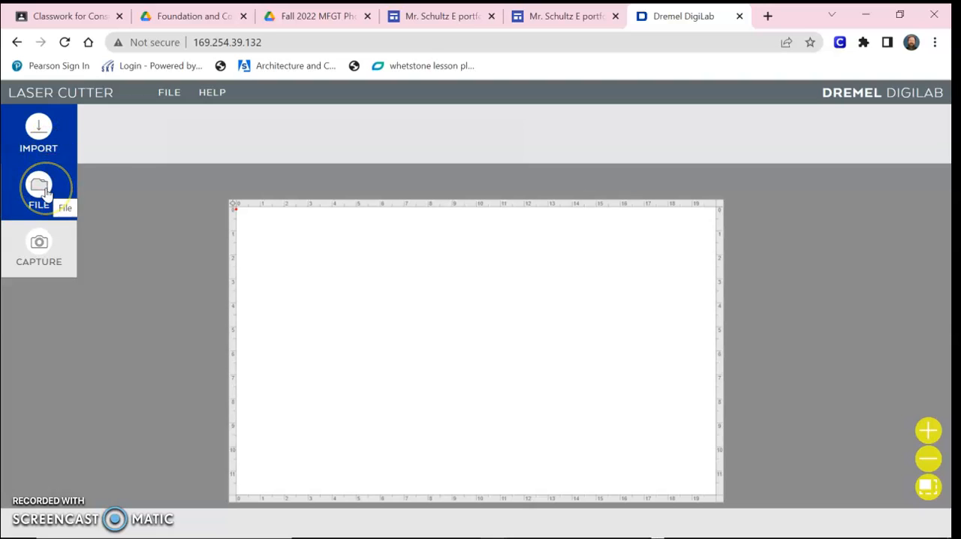
{"action": "left_click", "coordinate": [42, 189]}
{"action": "left_click", "coordinate": [496, 239]}
{"action": "left_click", "coordinate": [494, 246]}
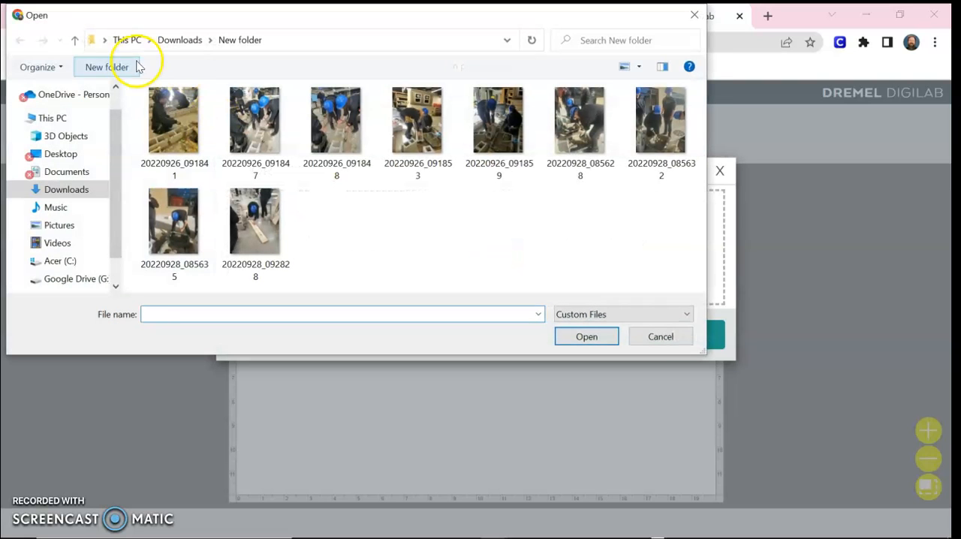
{"action": "left_click", "coordinate": [78, 189]}
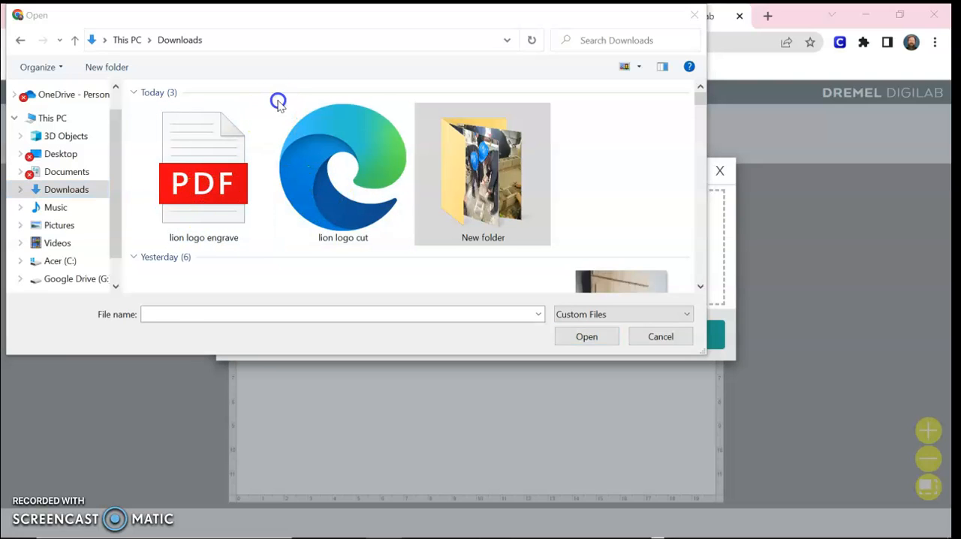
{"action": "left_click", "coordinate": [313, 210]}
{"action": "left_click", "coordinate": [567, 333]}
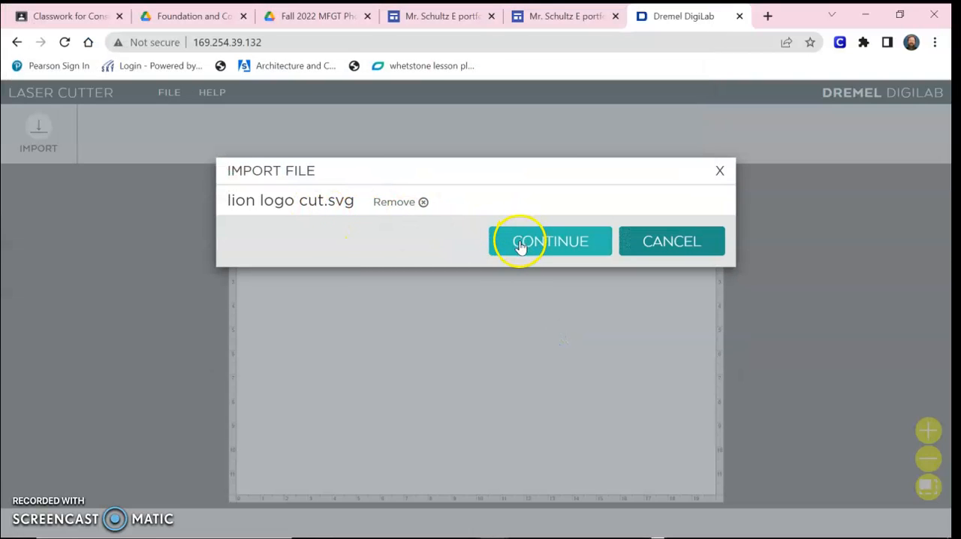
{"action": "left_click", "coordinate": [506, 239]}
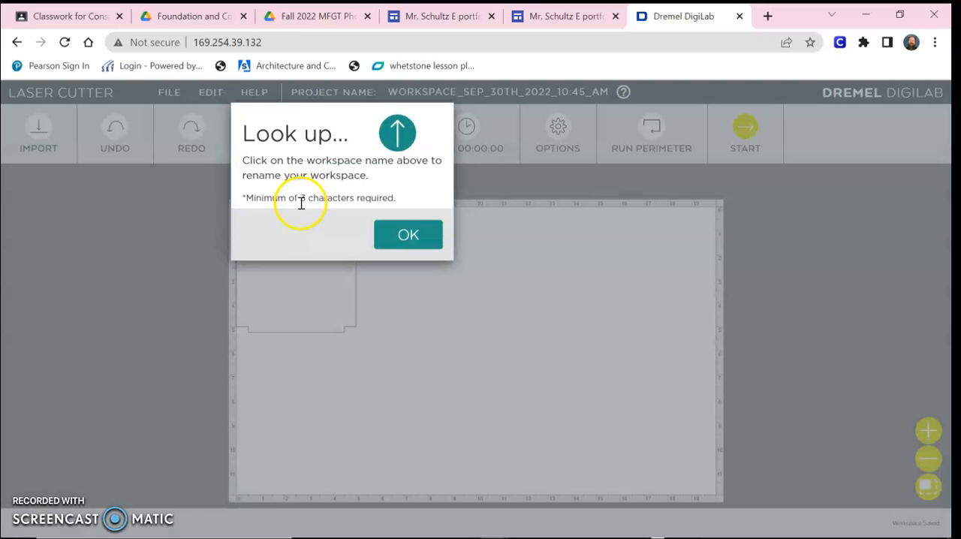
{"action": "left_click", "coordinate": [398, 232]}
Step: Move the imported panel outline about 1 inch in from the bed's upper-left corner and open its cut settings
{"action": "left_click", "coordinate": [362, 253]}
{"action": "left_click_drag", "start_coordinate": [332, 258], "coordinate": [352, 279]}
{"action": "left_click", "coordinate": [444, 299]}
{"action": "left_click", "coordinate": [345, 308]}
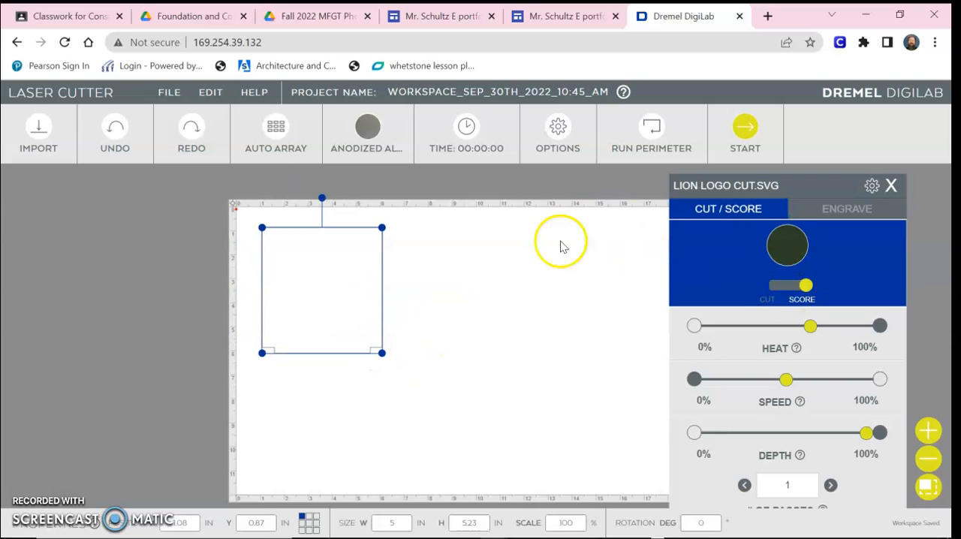
Step: Raise the outline's heat to nearly 100%, lower its speed to about 20%, and set 2 passes
{"action": "left_click_drag", "start_coordinate": [778, 183], "coordinate": [643, 95]}
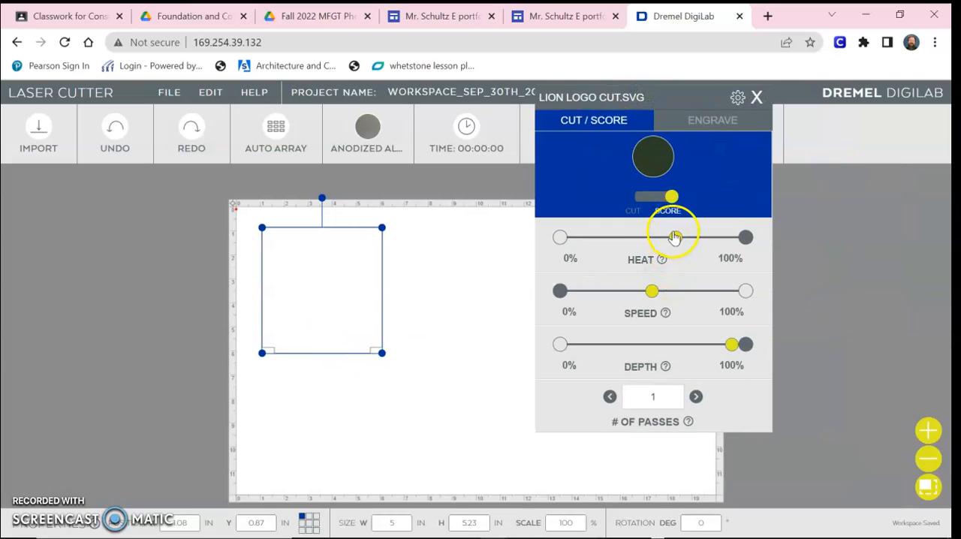
{"action": "left_click_drag", "start_coordinate": [678, 244], "coordinate": [740, 246]}
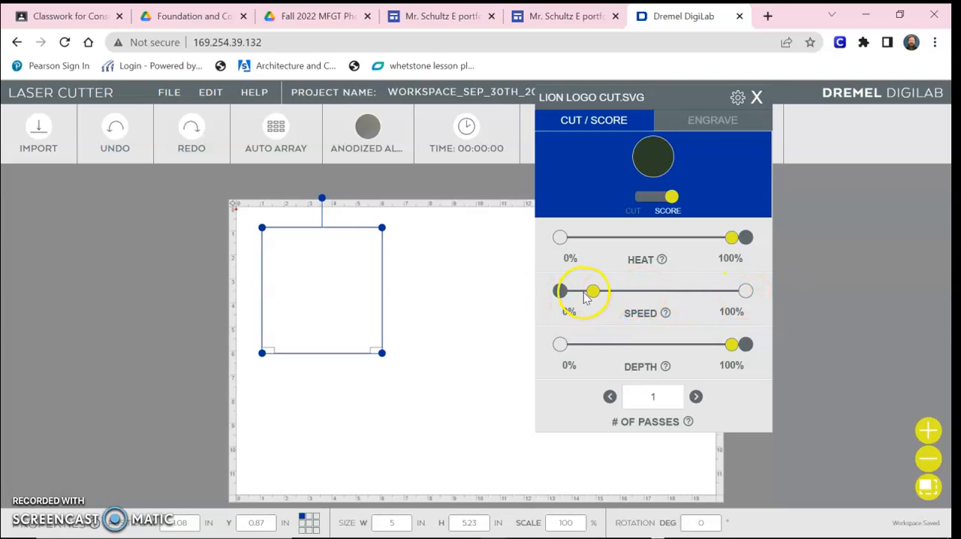
{"action": "left_click_drag", "start_coordinate": [629, 297], "coordinate": [711, 298]}
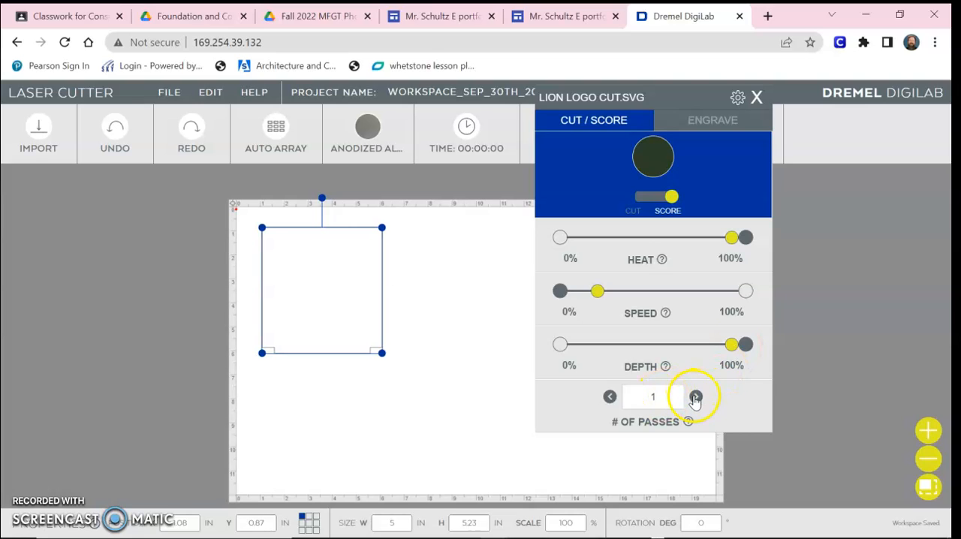
{"action": "left_click", "coordinate": [821, 386]}
Step: Import lion logo engrave.pdf from Downloads as engrave only and place the lion just right of the panel outline
{"action": "left_click", "coordinate": [34, 135]}
{"action": "left_click", "coordinate": [39, 186]}
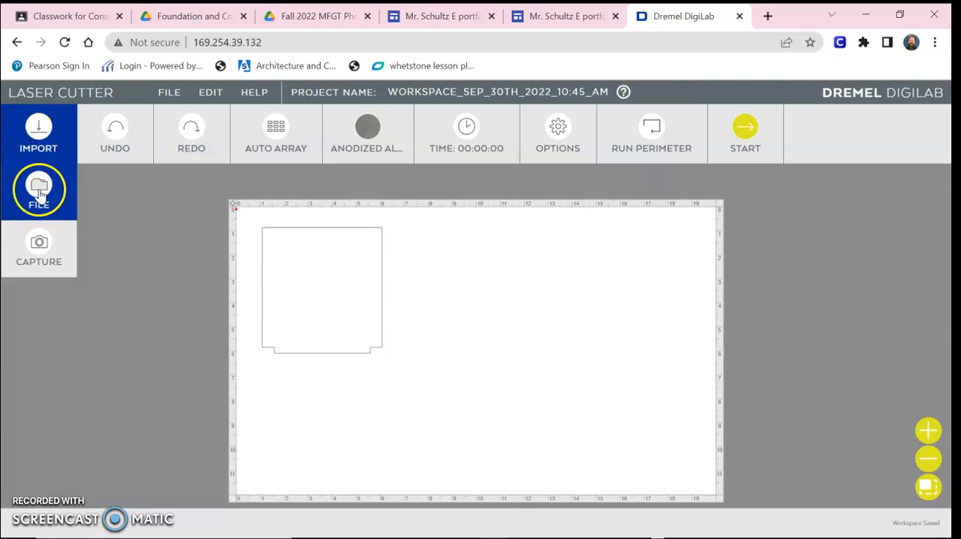
{"action": "left_click", "coordinate": [463, 241]}
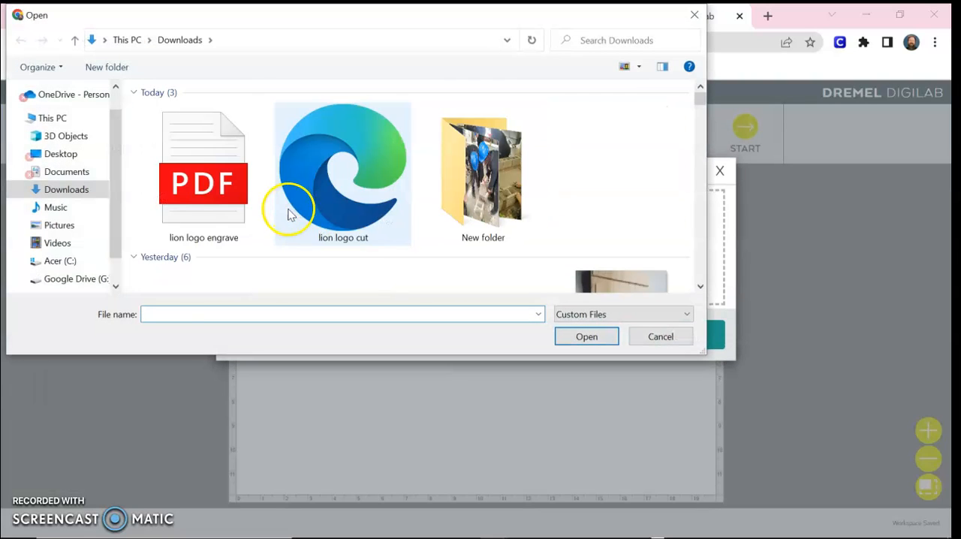
{"action": "left_click", "coordinate": [223, 196]}
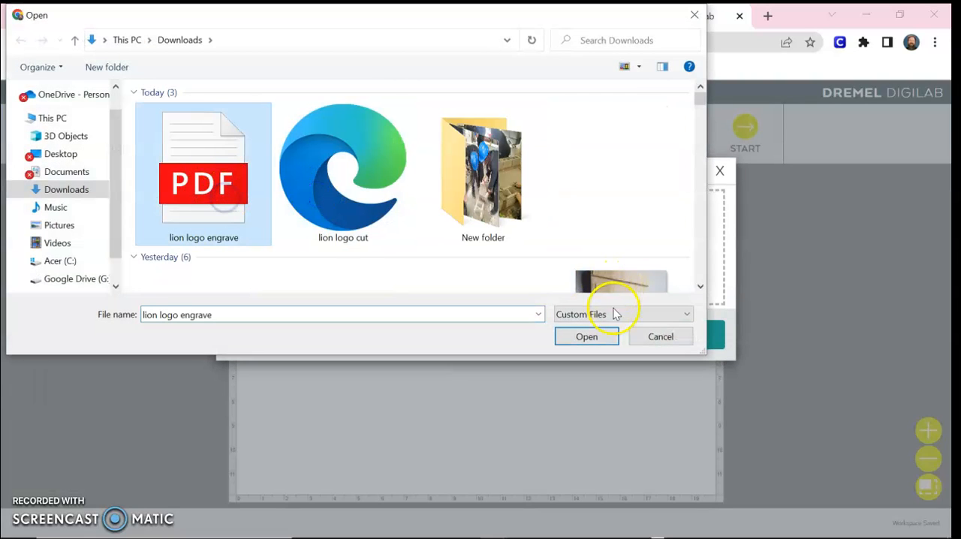
{"action": "left_click", "coordinate": [601, 336]}
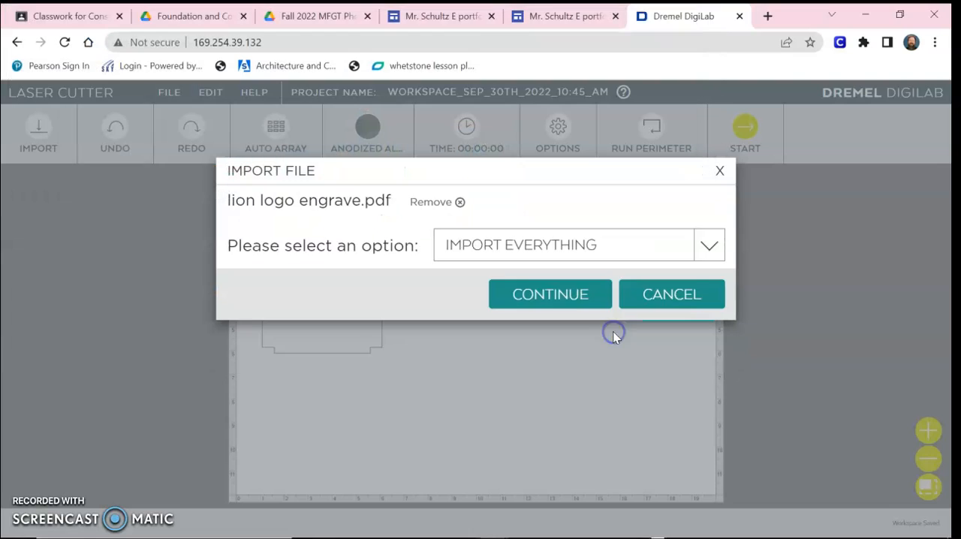
{"action": "left_click", "coordinate": [568, 246]}
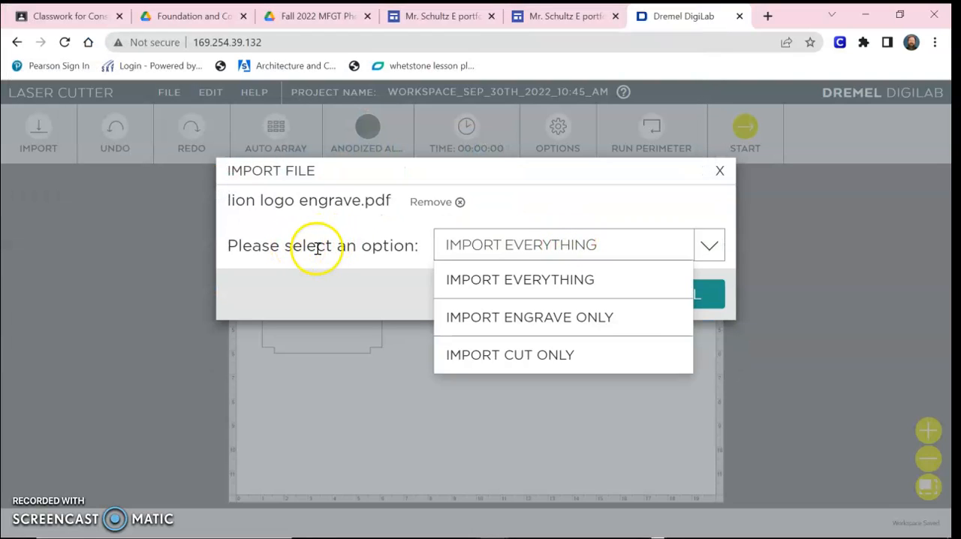
{"action": "left_click", "coordinate": [489, 319]}
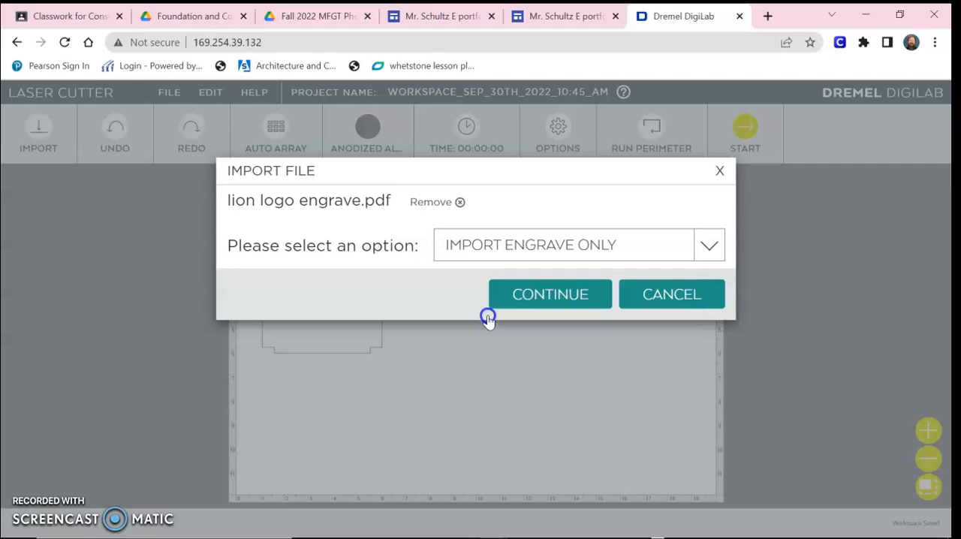
{"action": "left_click", "coordinate": [517, 299]}
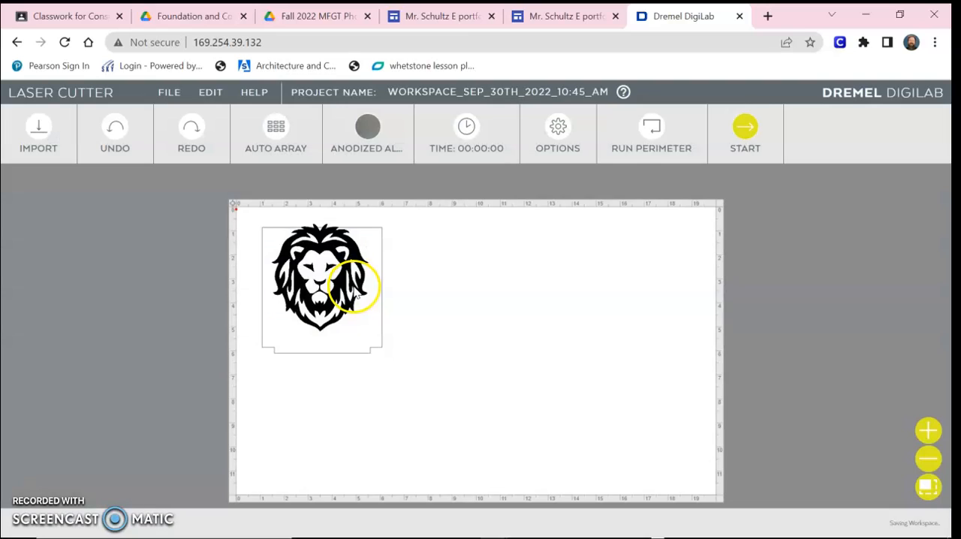
{"action": "left_click_drag", "start_coordinate": [354, 285], "coordinate": [464, 284]}
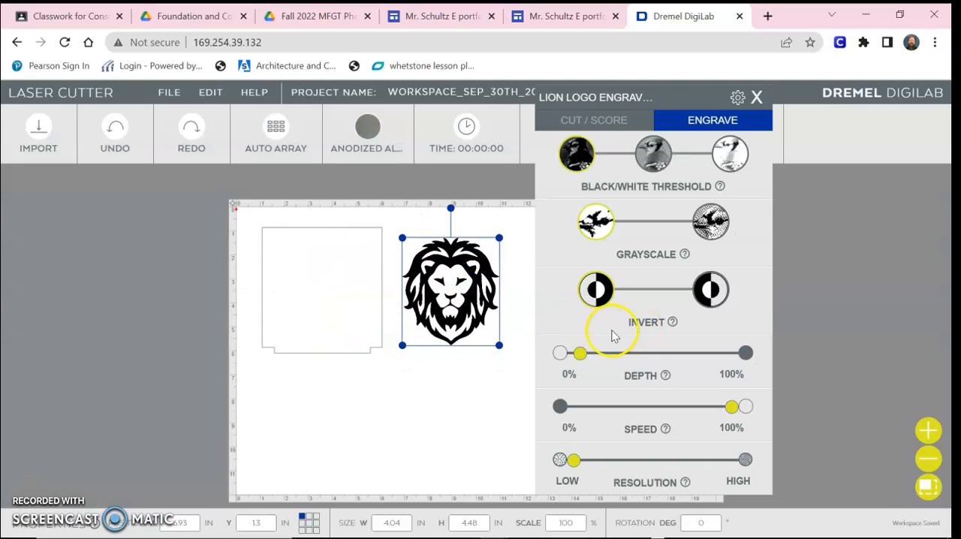
Step: Set the lion's engraving depth to about 45% and its resolution to about the middle of the range
{"action": "left_click_drag", "start_coordinate": [585, 361], "coordinate": [732, 355]}
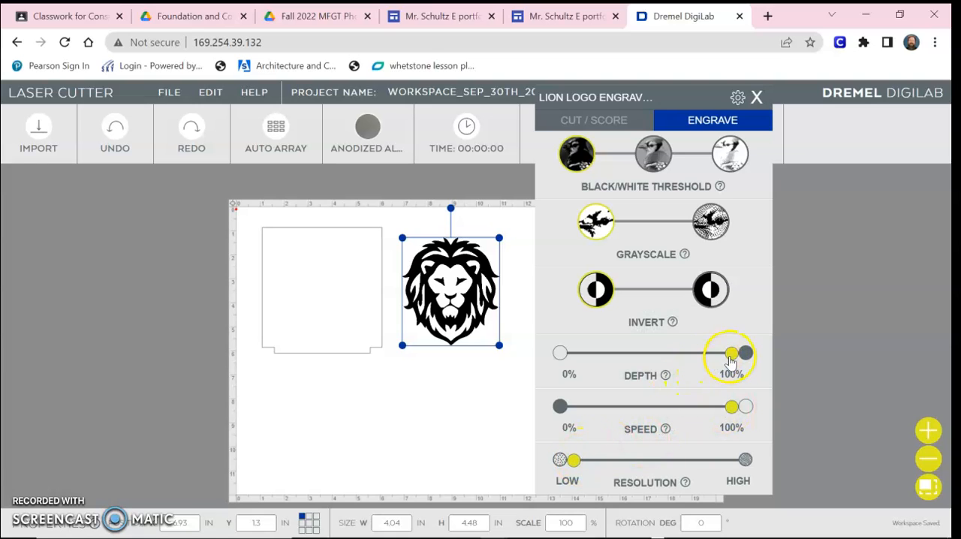
{"action": "left_click_drag", "start_coordinate": [720, 361], "coordinate": [646, 354]}
{"action": "left_click", "coordinate": [575, 467]}
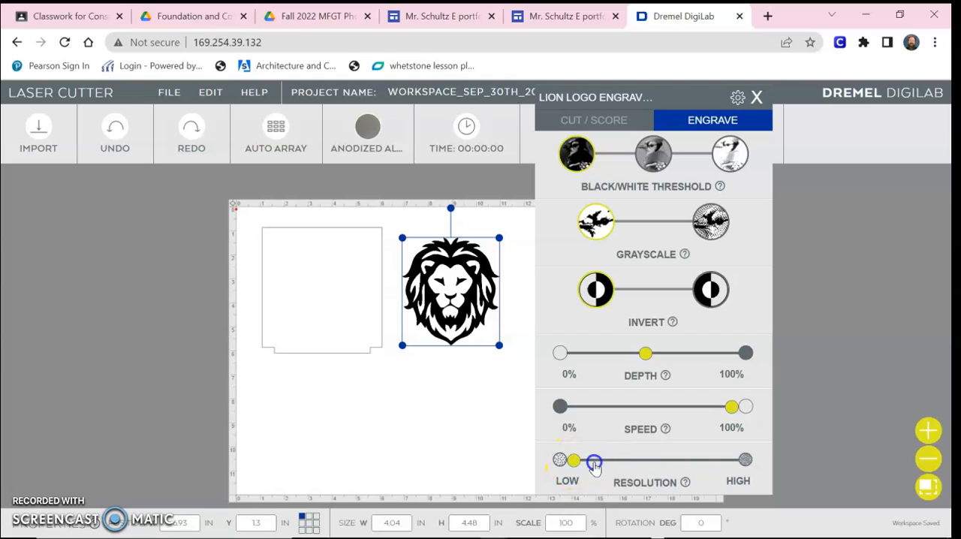
{"action": "left_click", "coordinate": [499, 368]}
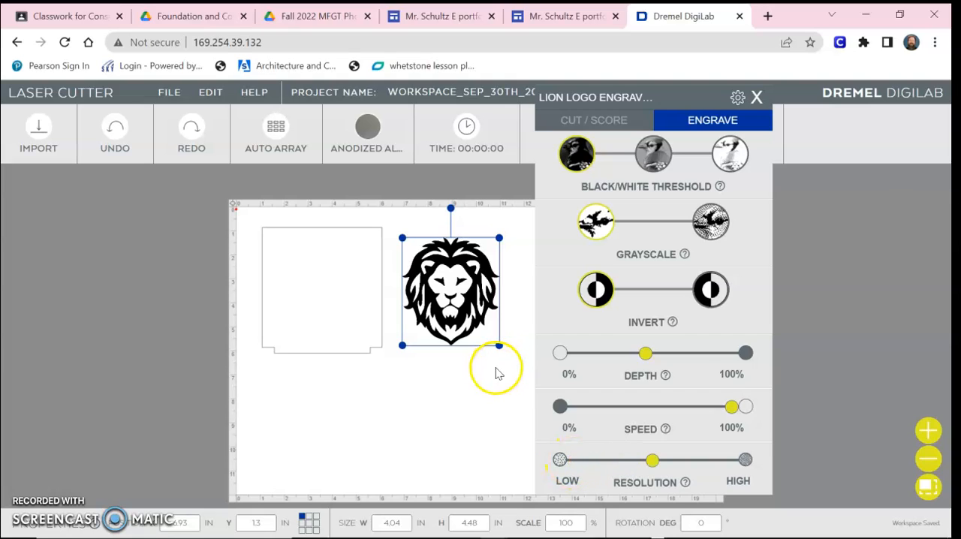
Step: Move the lion inside the panel outline, roughly centered, and deselect it
{"action": "left_click_drag", "start_coordinate": [464, 274], "coordinate": [328, 284]}
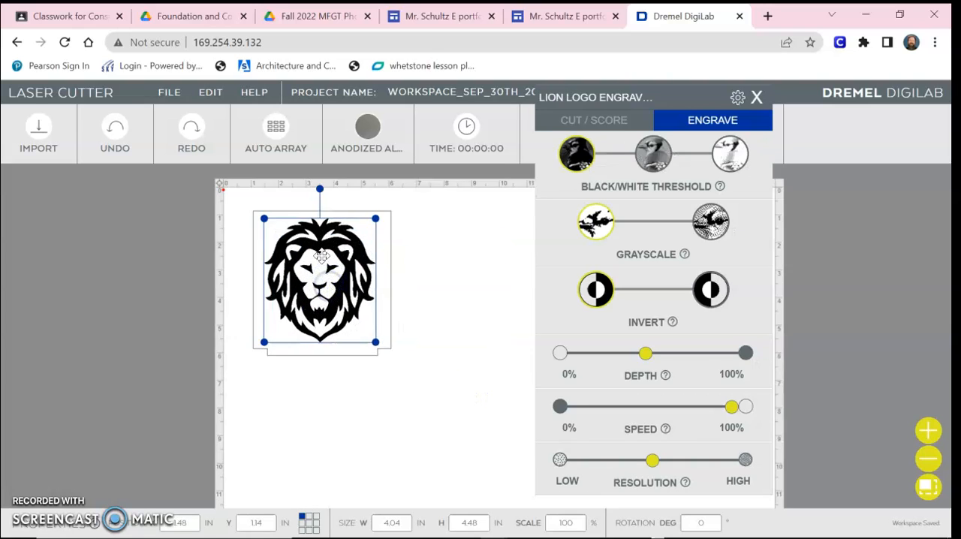
{"action": "scroll", "coordinate": [326, 270], "scroll_direction": "up", "scroll_amount": 3}
{"action": "scroll", "coordinate": [443, 225], "scroll_direction": "down", "scroll_amount": 3}
{"action": "scroll", "coordinate": [386, 180], "scroll_direction": "up", "scroll_amount": 3}
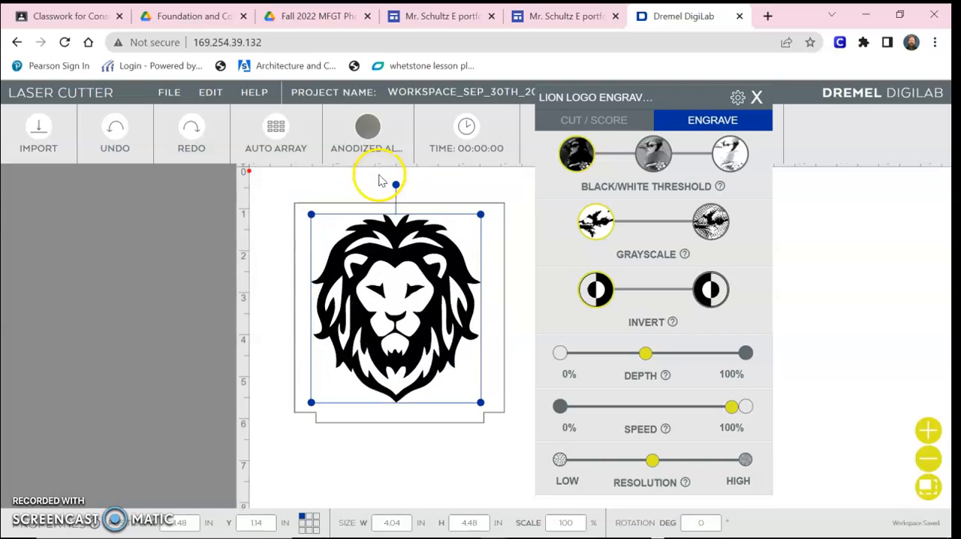
{"action": "left_click", "coordinate": [246, 260]}
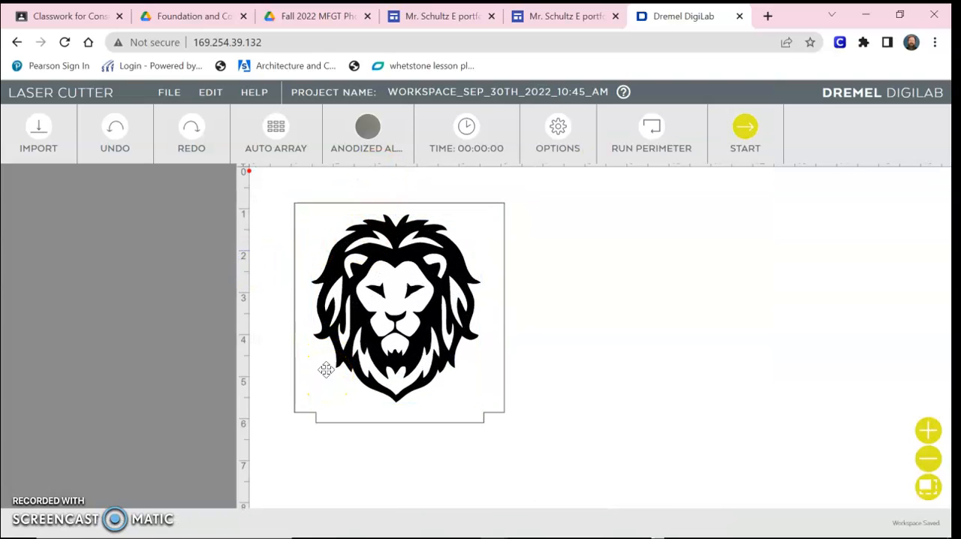
Step: Select the lion and panel outline together and move them to about half an inch from the bed's upper-left corner
{"action": "scroll", "coordinate": [732, 218], "scroll_direction": "down", "scroll_amount": 3}
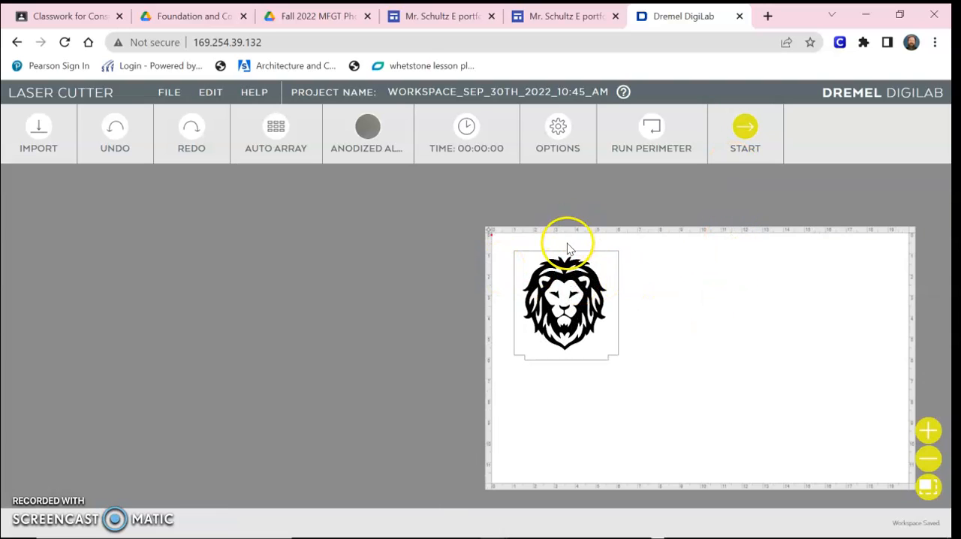
{"action": "scroll", "coordinate": [563, 242], "scroll_direction": "up", "scroll_amount": 3}
{"action": "left_click_drag", "start_coordinate": [682, 413], "coordinate": [468, 195]}
{"action": "left_click_drag", "start_coordinate": [559, 290], "coordinate": [543, 275]}
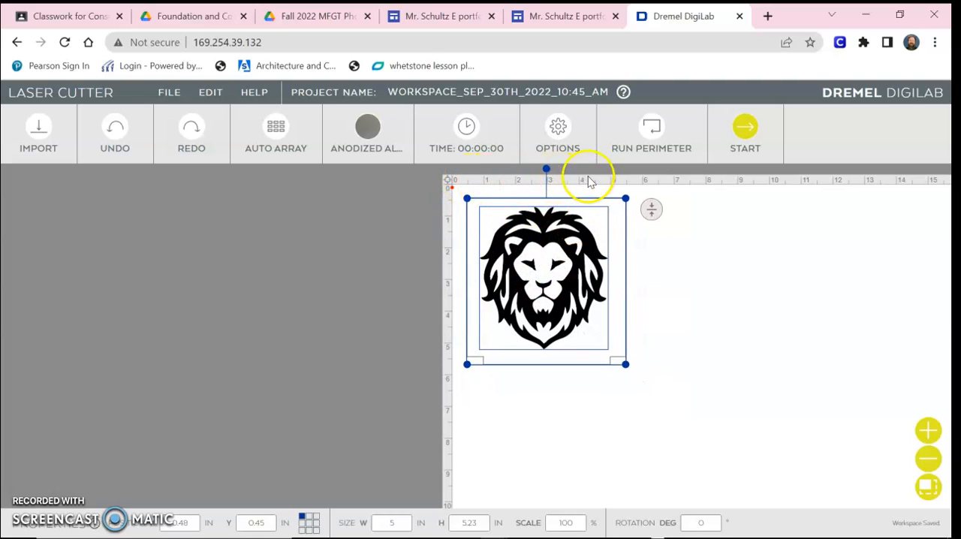
{"action": "left_click", "coordinate": [636, 183]}
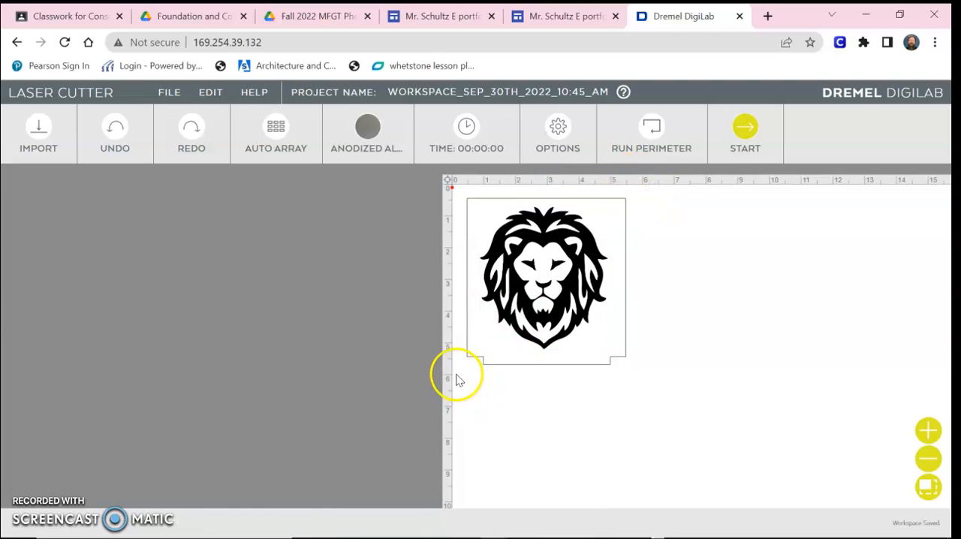
{"action": "left_click_drag", "start_coordinate": [636, 386], "coordinate": [459, 193]}
{"action": "mouse_move", "coordinate": [508, 255]}
{"action": "left_mouse_down"}
{"action": "mouse_move", "coordinate": [511, 268]}
{"action": "mouse_move", "coordinate": [512, 253]}
{"action": "left_mouse_up"}
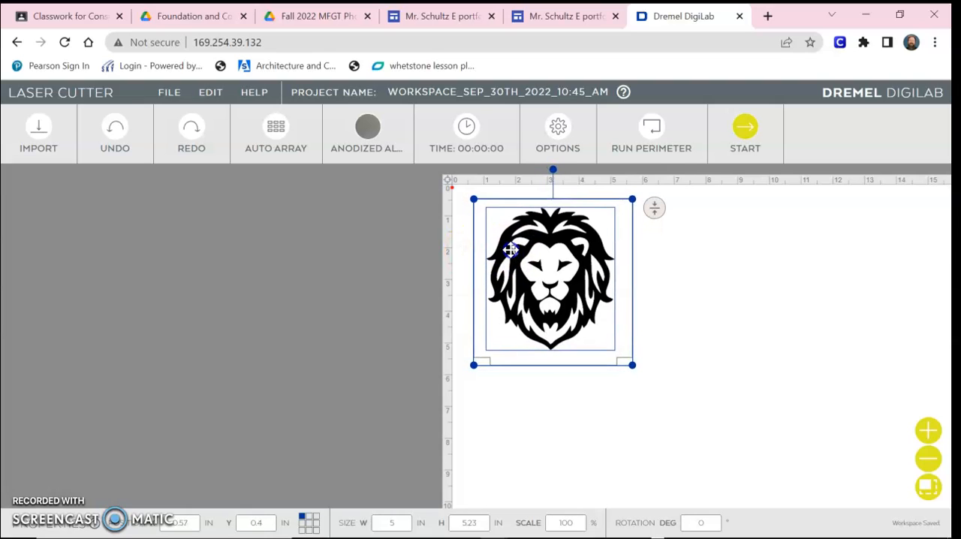
{"action": "left_click", "coordinate": [545, 421]}
{"action": "scroll", "coordinate": [570, 444], "scroll_direction": "down", "scroll_amount": 2}
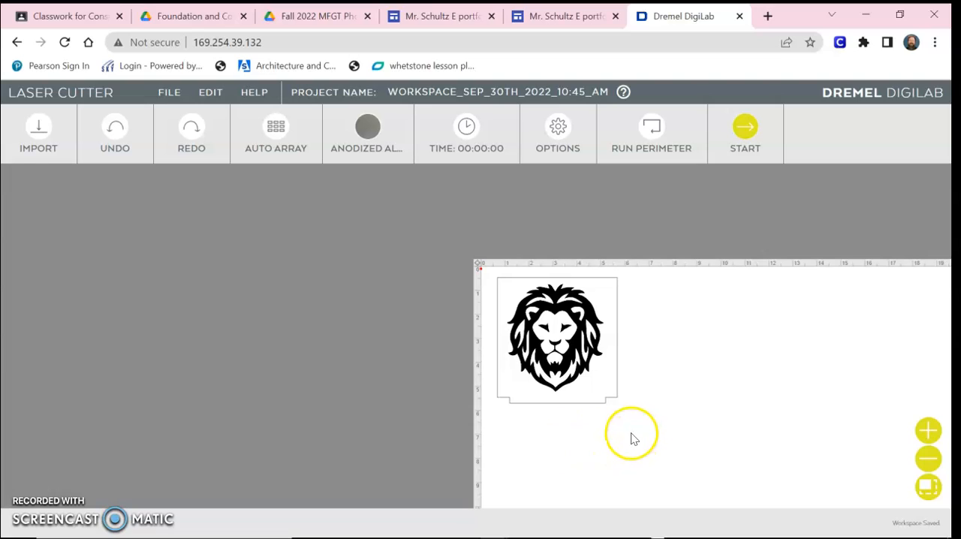
Step: Preview the job to check the execution order, material and positioning, and close the preview without sending it to the cutter
{"action": "left_click", "coordinate": [745, 126]}
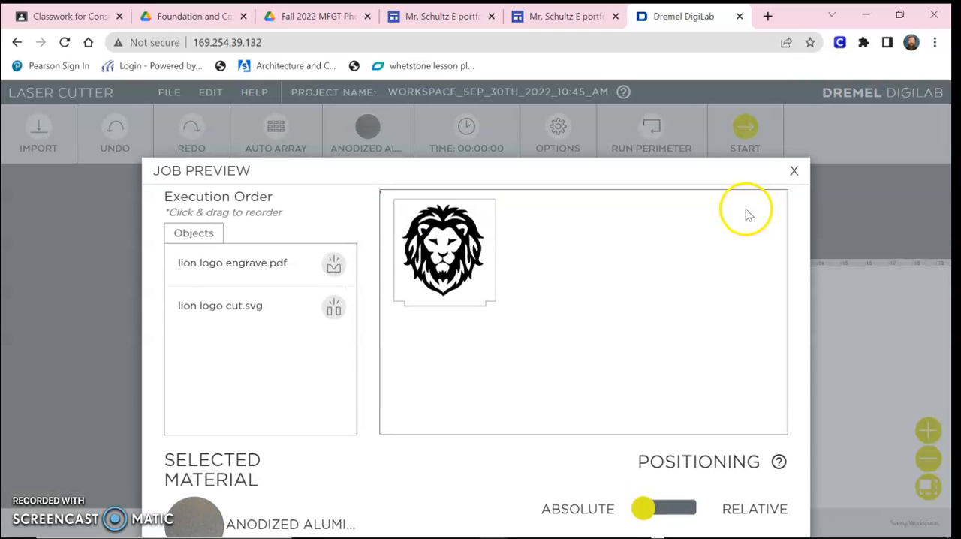
{"action": "left_click", "coordinate": [310, 321]}
{"action": "left_click", "coordinate": [322, 116]}
{"action": "left_click", "coordinate": [724, 132]}
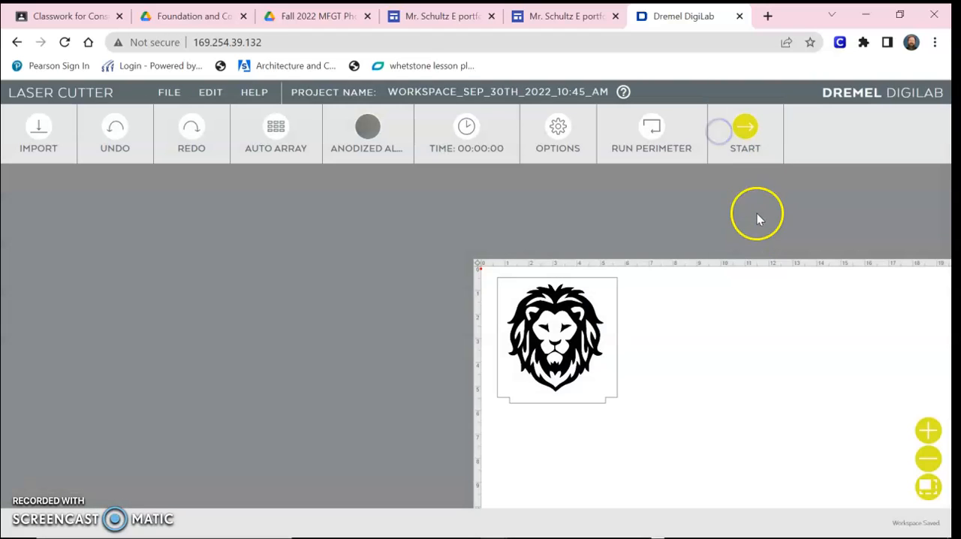
{"action": "left_click", "coordinate": [746, 131]}
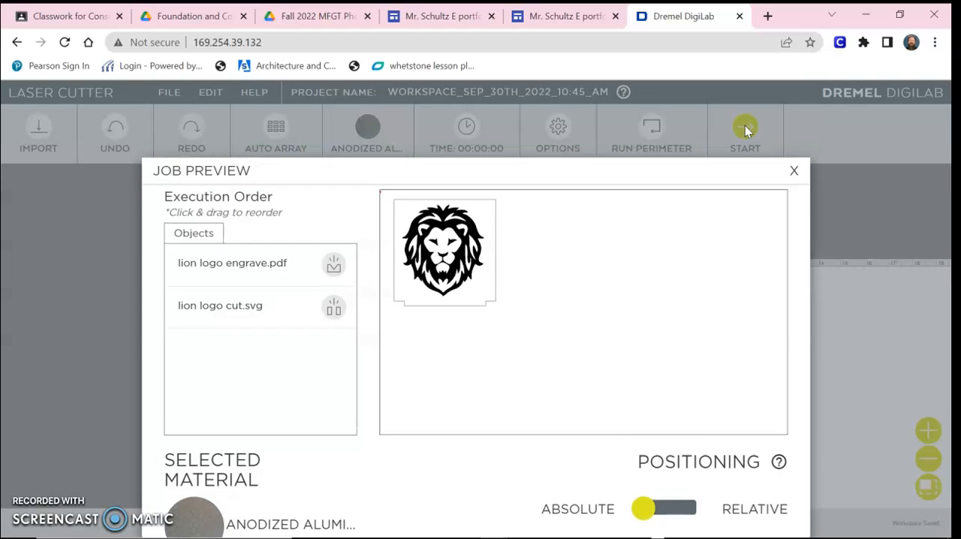
{"action": "key", "text": "ctrl+minus"}
{"action": "key", "text": "ctrl+minus"}
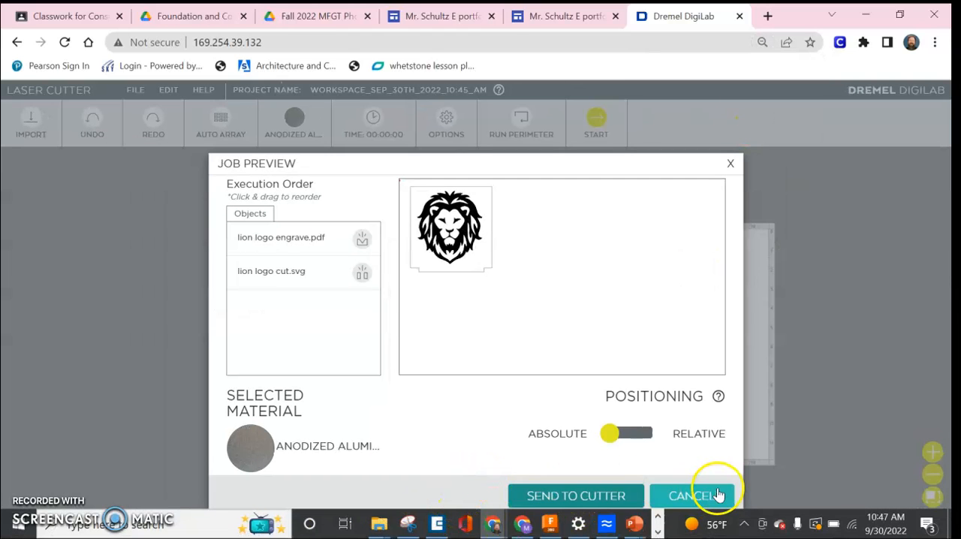
{"action": "left_click", "coordinate": [689, 496]}
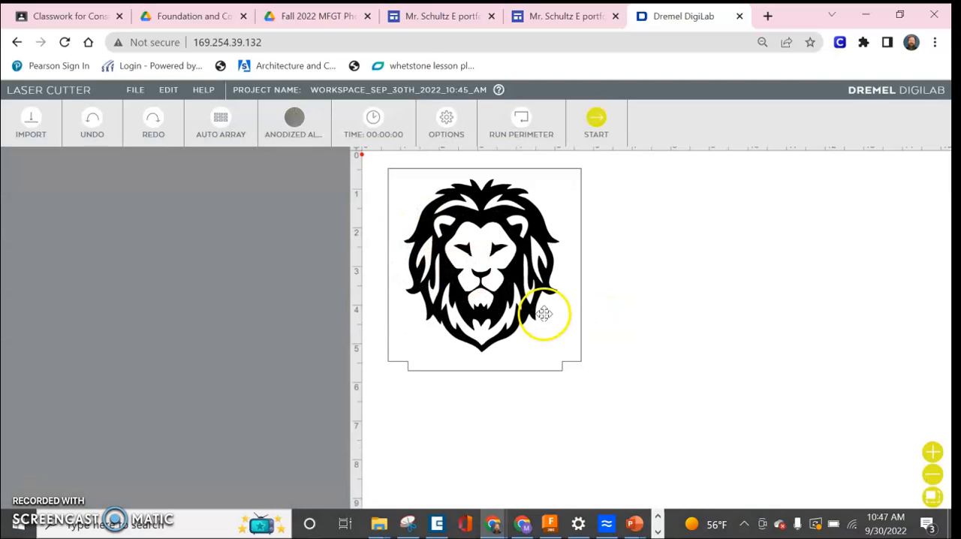
Step: Try to start the job with the lion and panel outline moved tight against the bed's upper-left corner
{"action": "left_click_drag", "start_coordinate": [654, 384], "coordinate": [375, 183]}
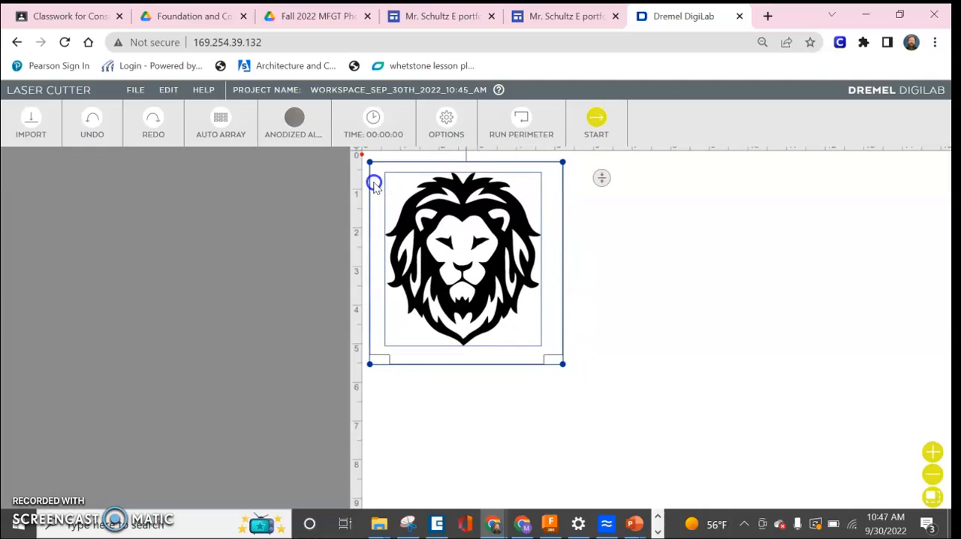
{"action": "left_click", "coordinate": [597, 120]}
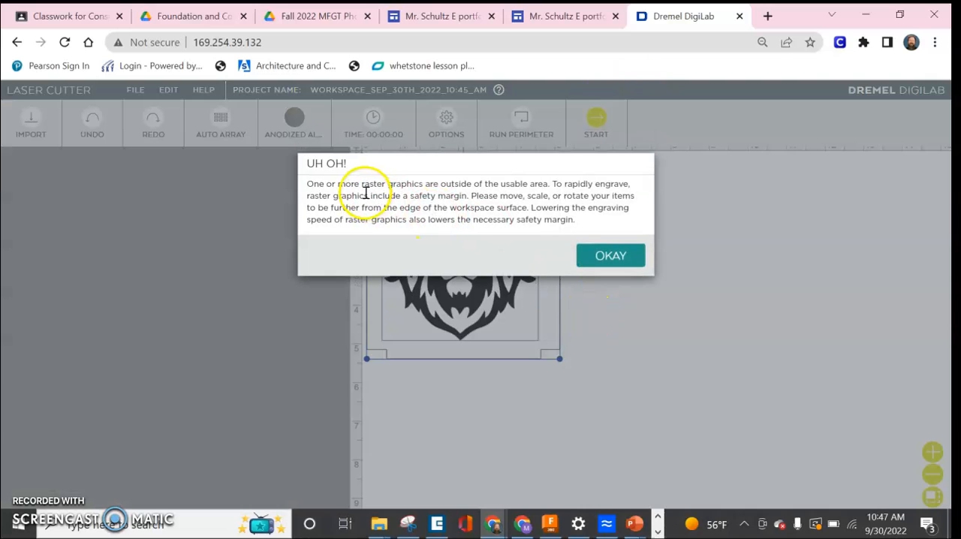
{"action": "left_click", "coordinate": [613, 257]}
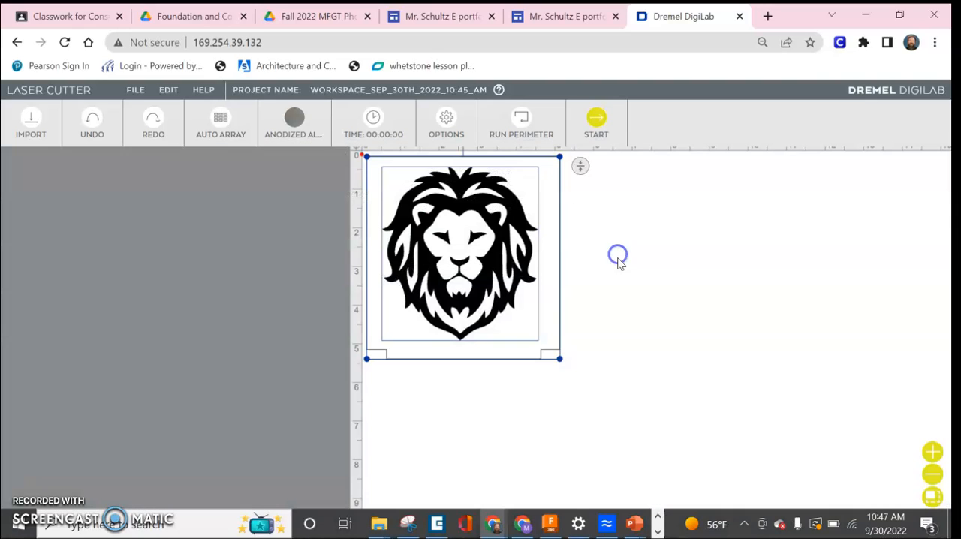
Step: Move the lion and panel outline back to about half an inch from the bed's corner, then preview the job and close the preview
{"action": "left_click_drag", "start_coordinate": [518, 229], "coordinate": [540, 241]}
{"action": "left_click", "coordinate": [614, 285]}
{"action": "scroll", "coordinate": [602, 279], "scroll_direction": "down", "scroll_amount": 2}
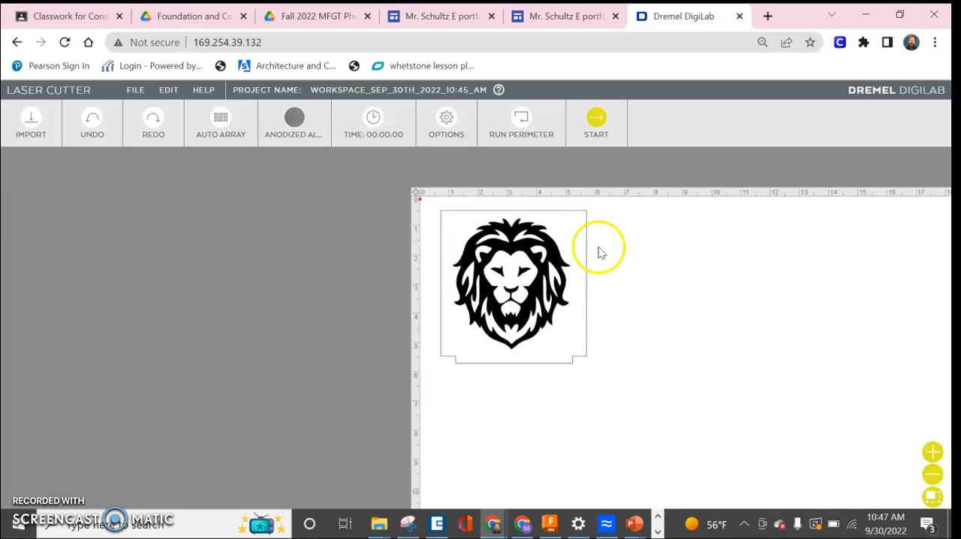
{"action": "left_click", "coordinate": [592, 122]}
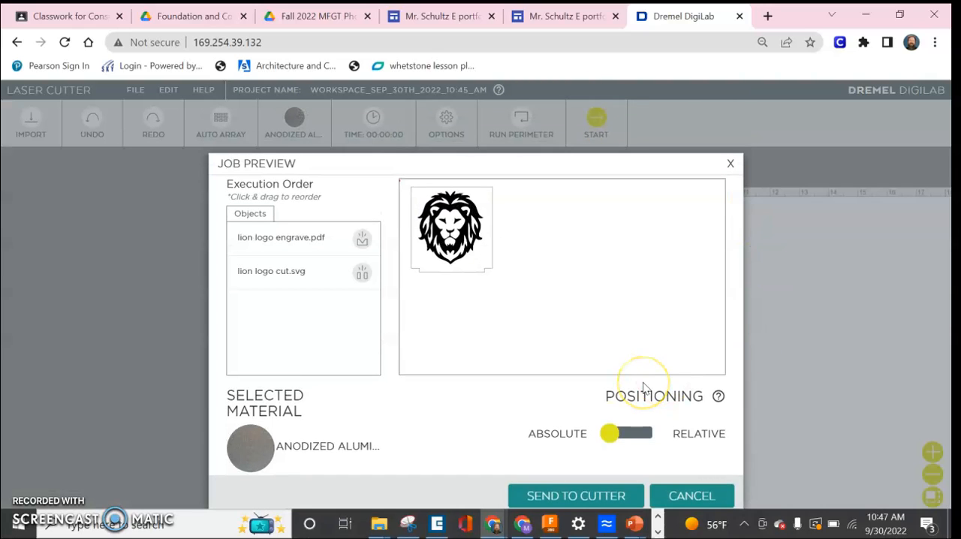
{"action": "left_click", "coordinate": [717, 497]}
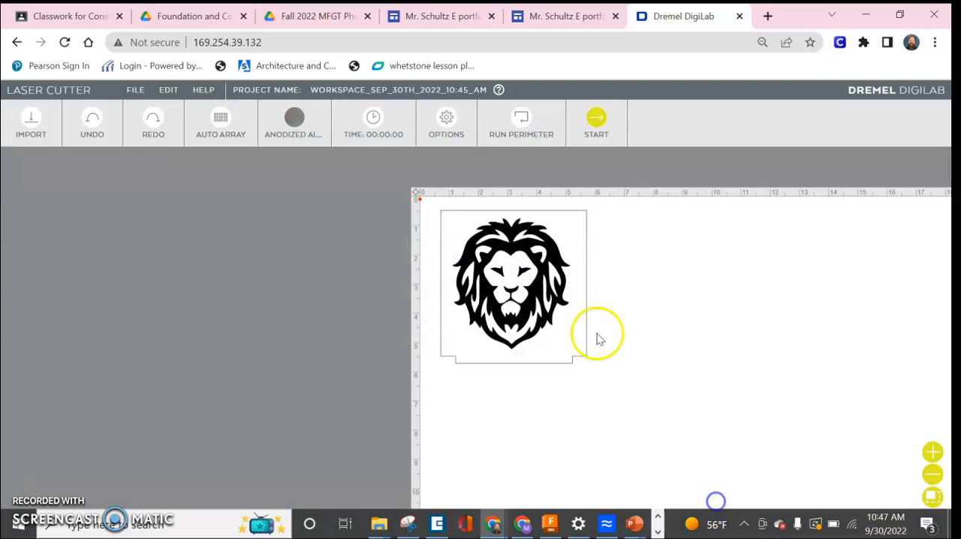